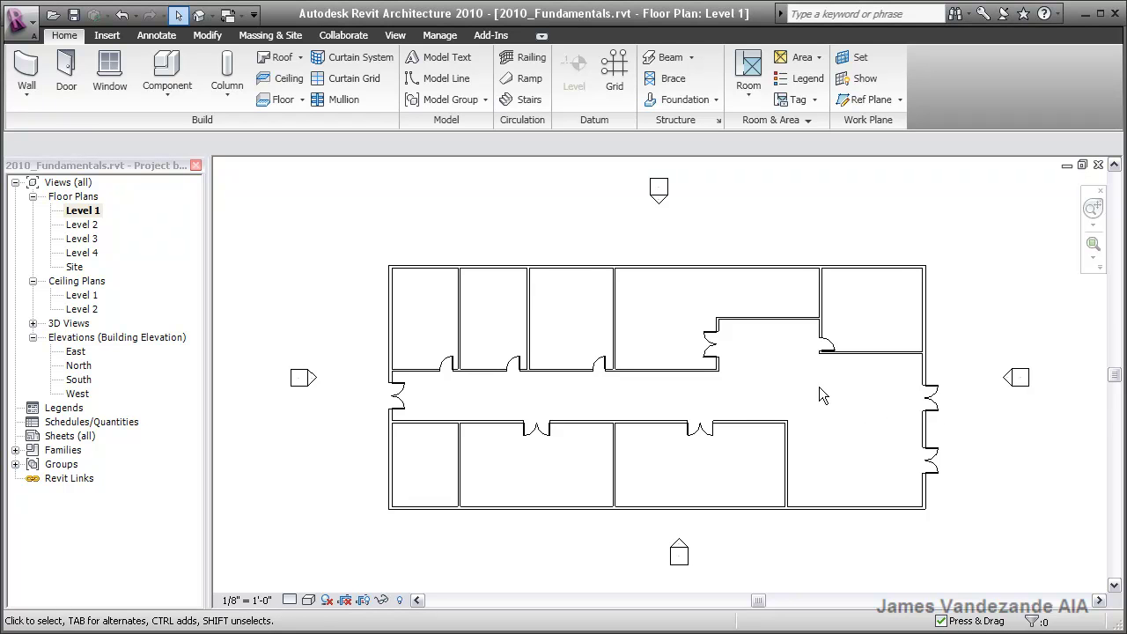
Step: Select the north exterior wall and move its temporary dimension's lower witness line to the south exterior wall
middle_drag(818, 386, 833, 380)
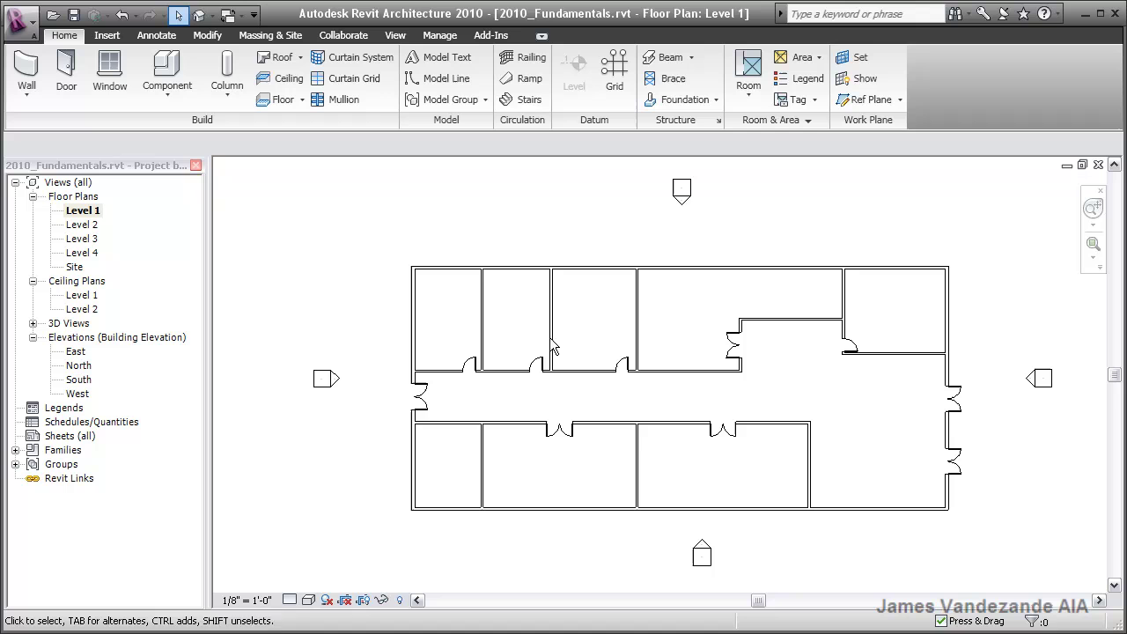
click(86, 213)
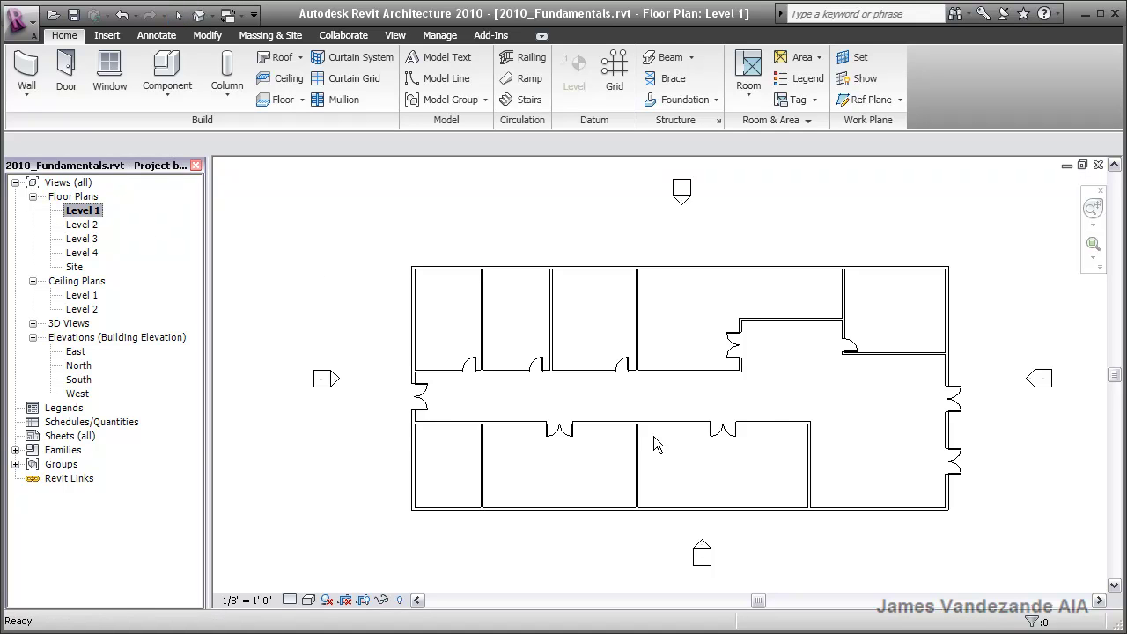
middle_drag(770, 391, 773, 418)
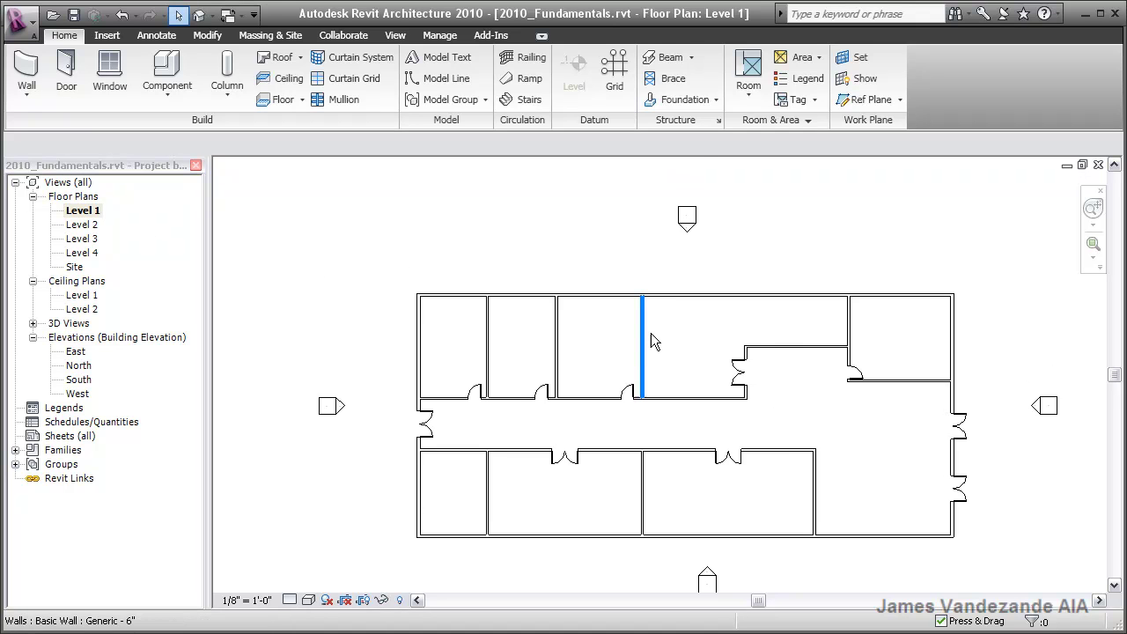
scroll(651, 333, up, 1)
middle_drag(692, 342, 472, 306)
click(728, 303)
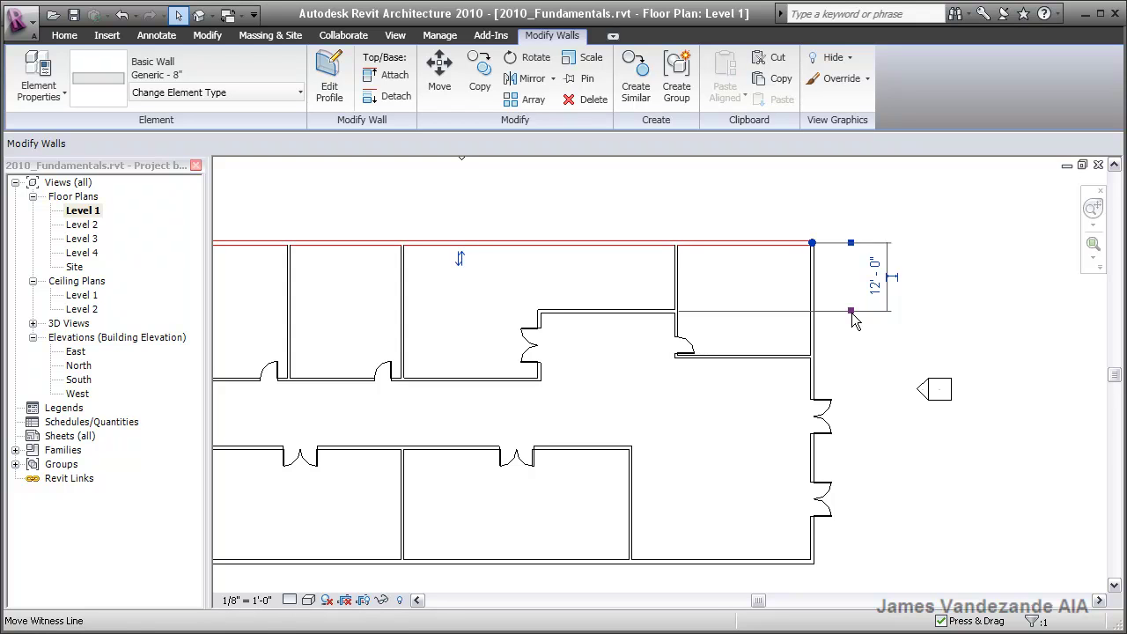
drag(853, 314, 848, 352)
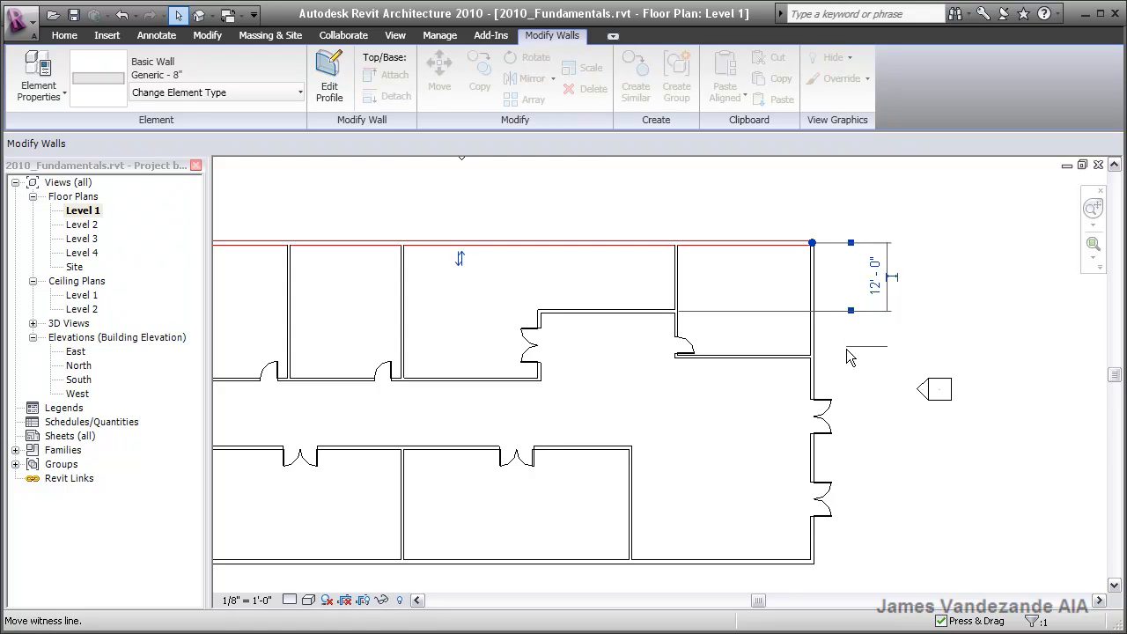
drag(848, 429, 797, 569)
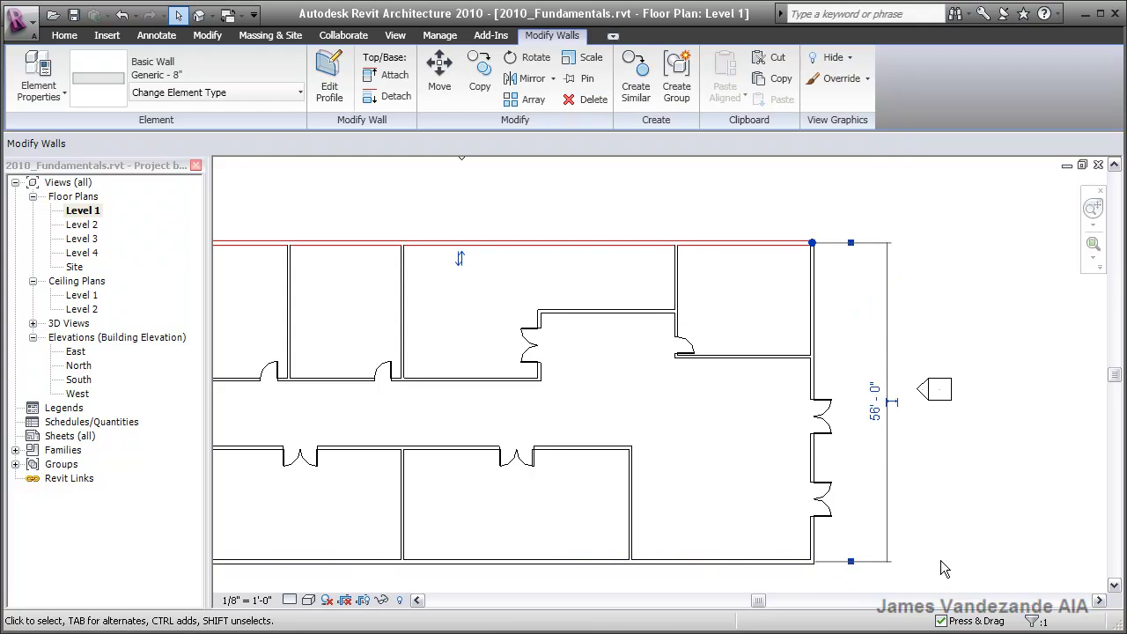
Step: Set the temporary dimension between the north and south exterior walls to 50 feet
click(875, 400)
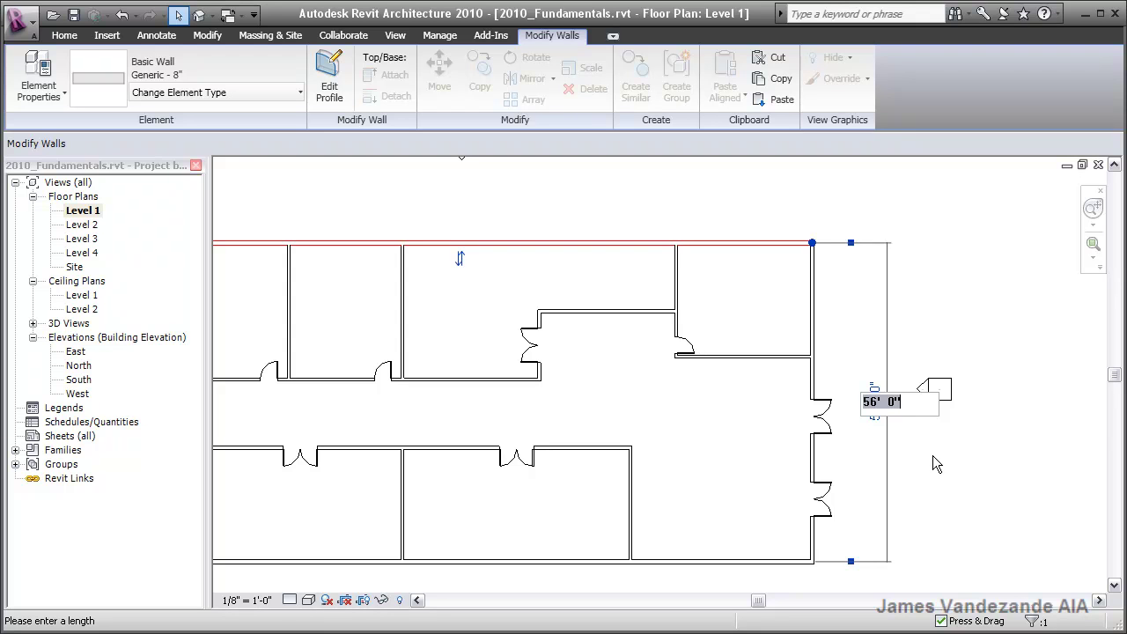
text(50)
key(Return)
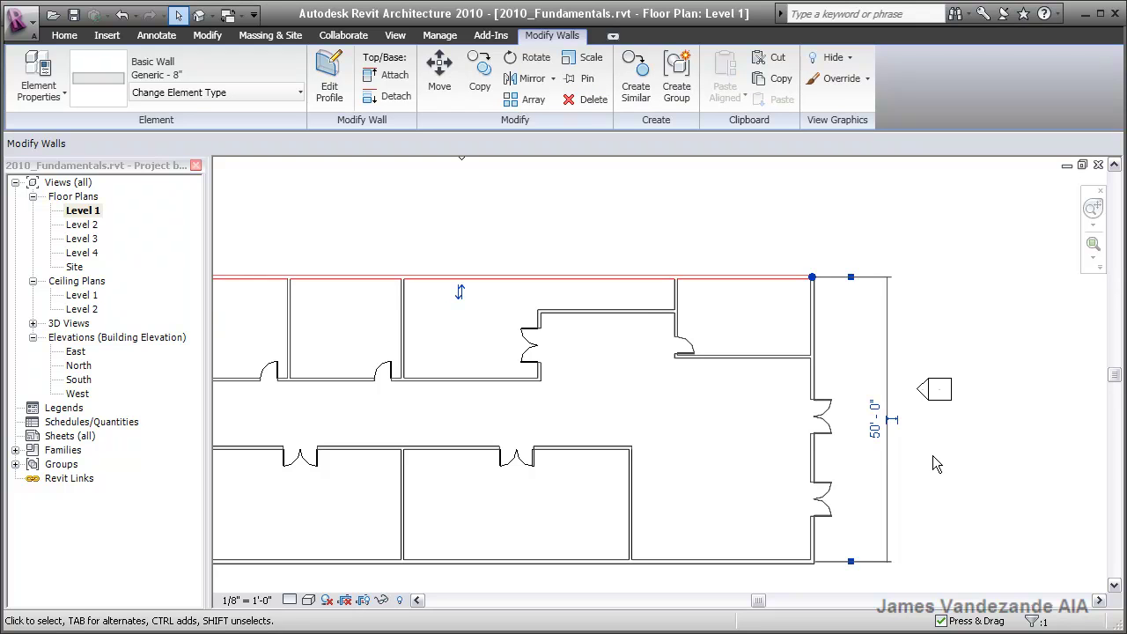
Step: Set the distance between the north and south exterior walls to 56 feet and deselect the wall
click(874, 431)
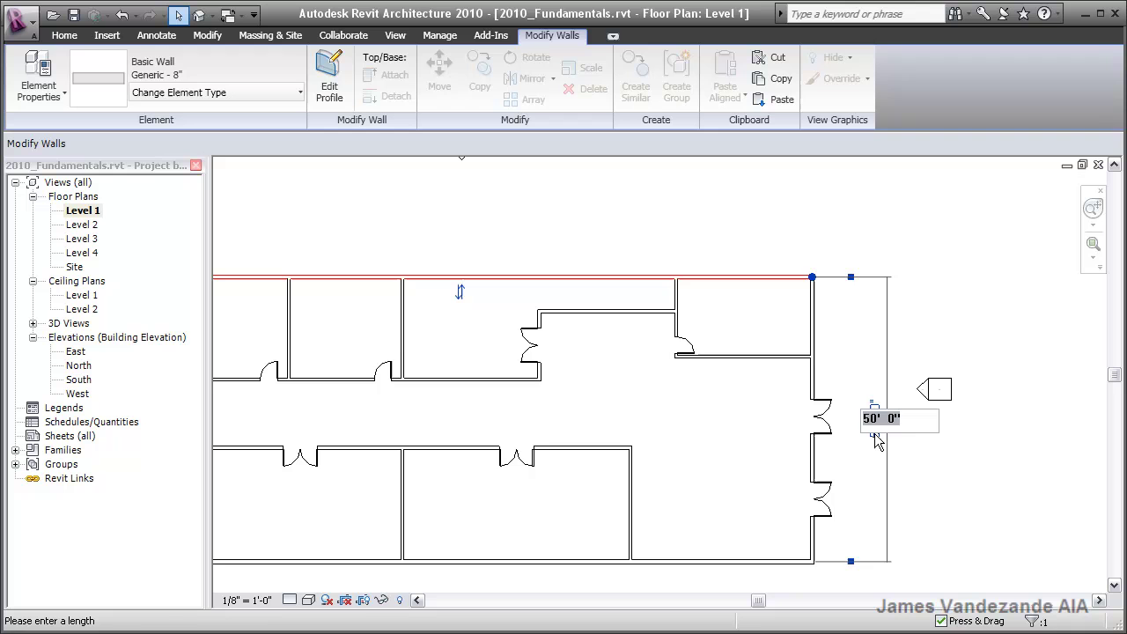
text(56)
key(Return)
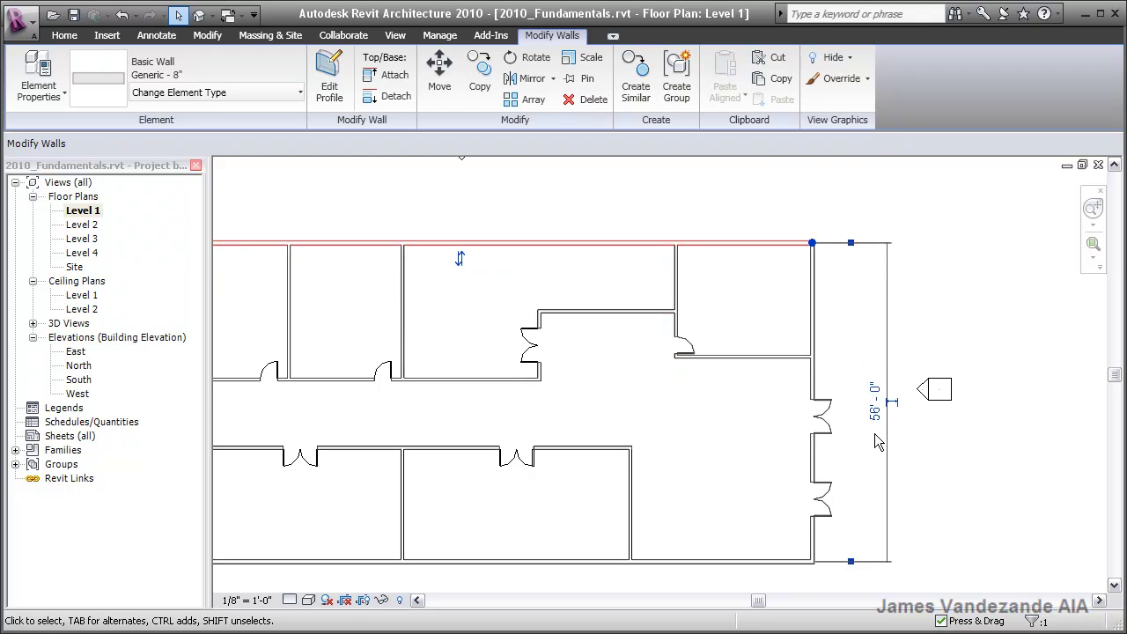
click(982, 462)
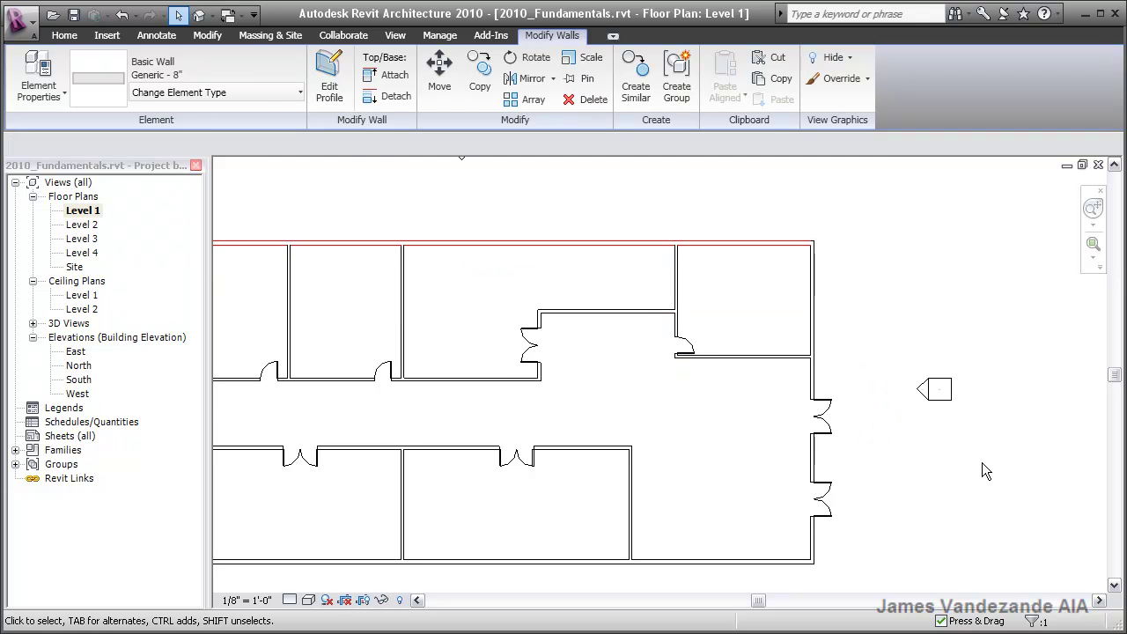
Step: Configure temporary dimensions to measure walls from Faces and doors and windows from Openings
middle_drag(698, 416, 817, 403)
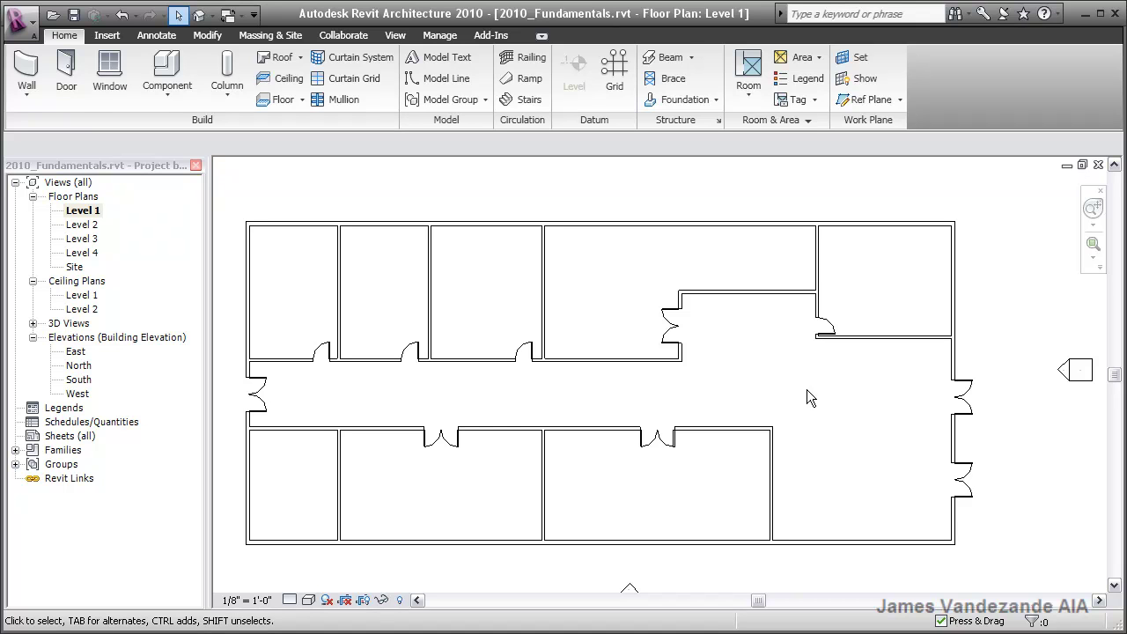
click(440, 36)
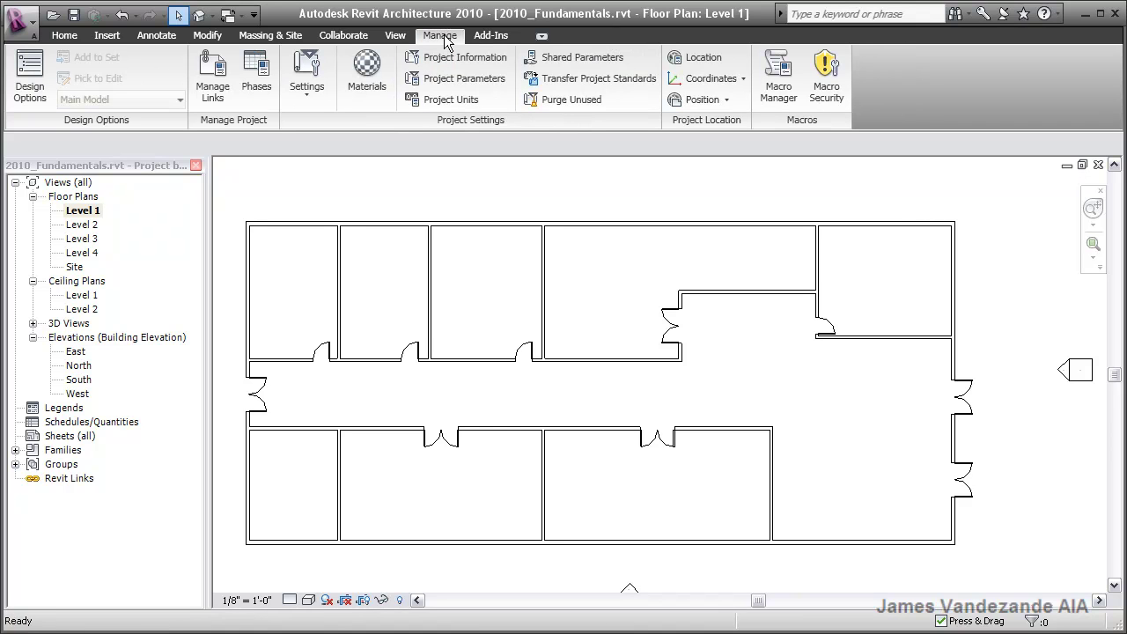
click(315, 90)
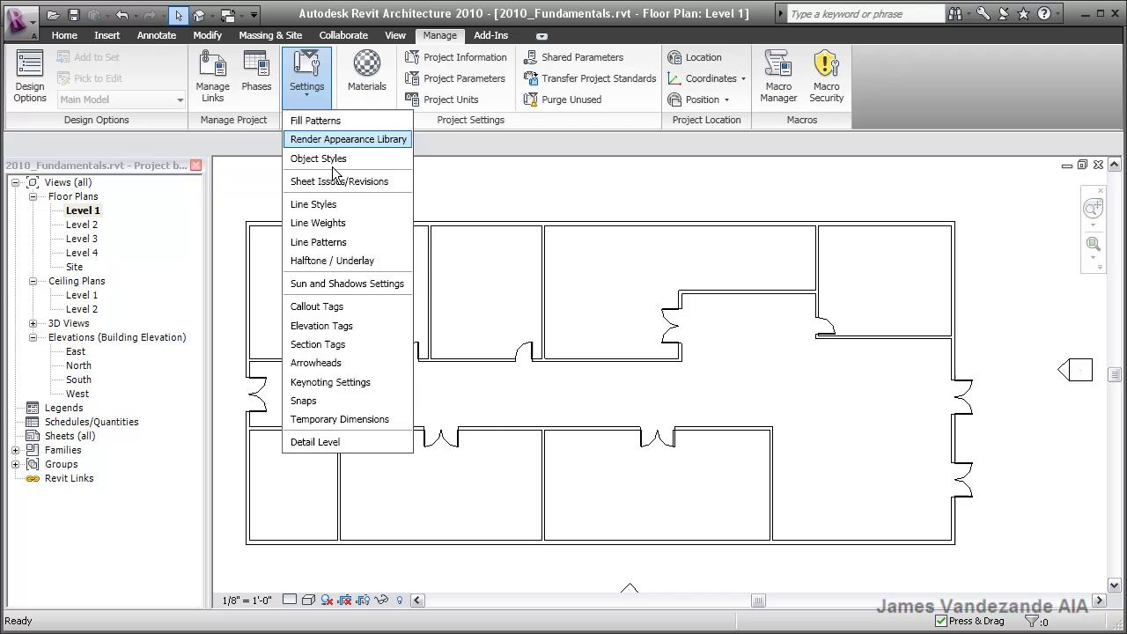
click(405, 428)
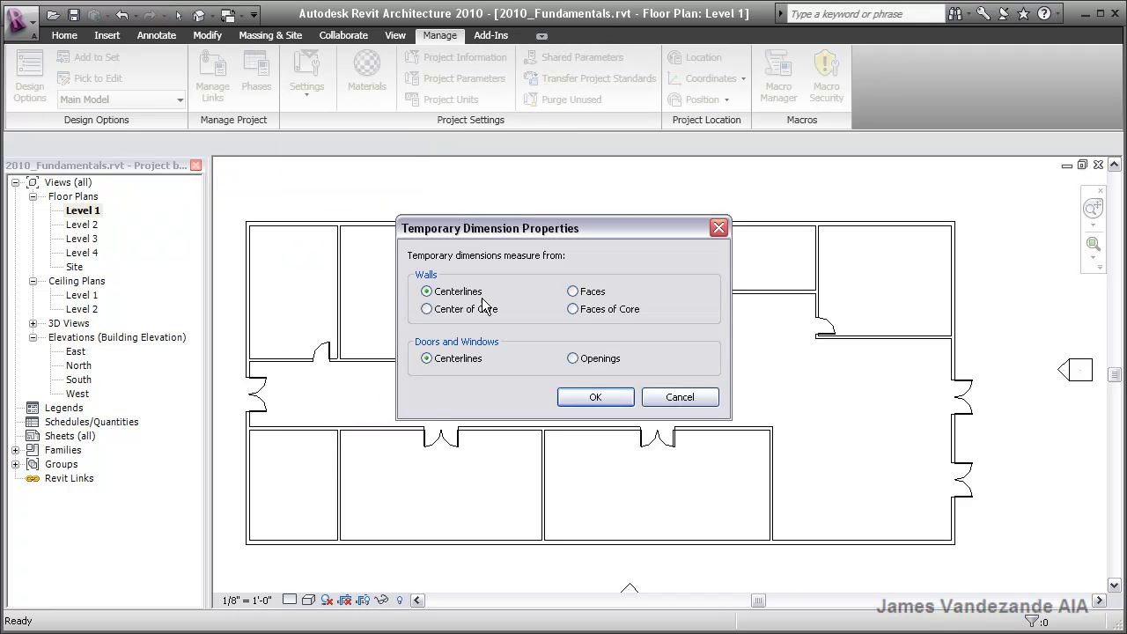
click(573, 291)
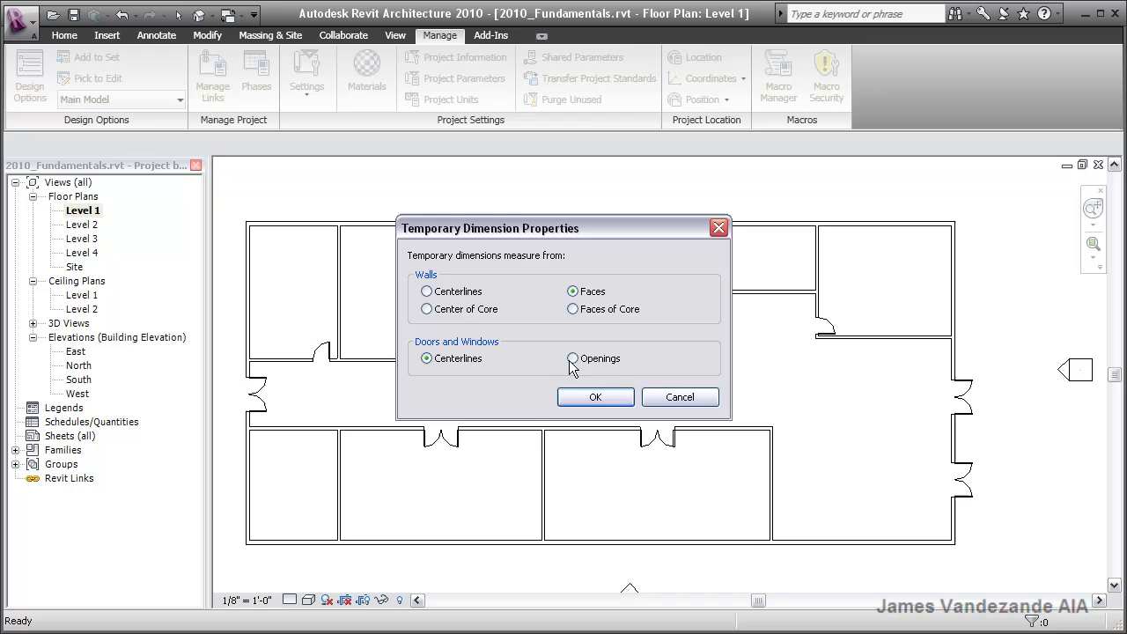
click(572, 358)
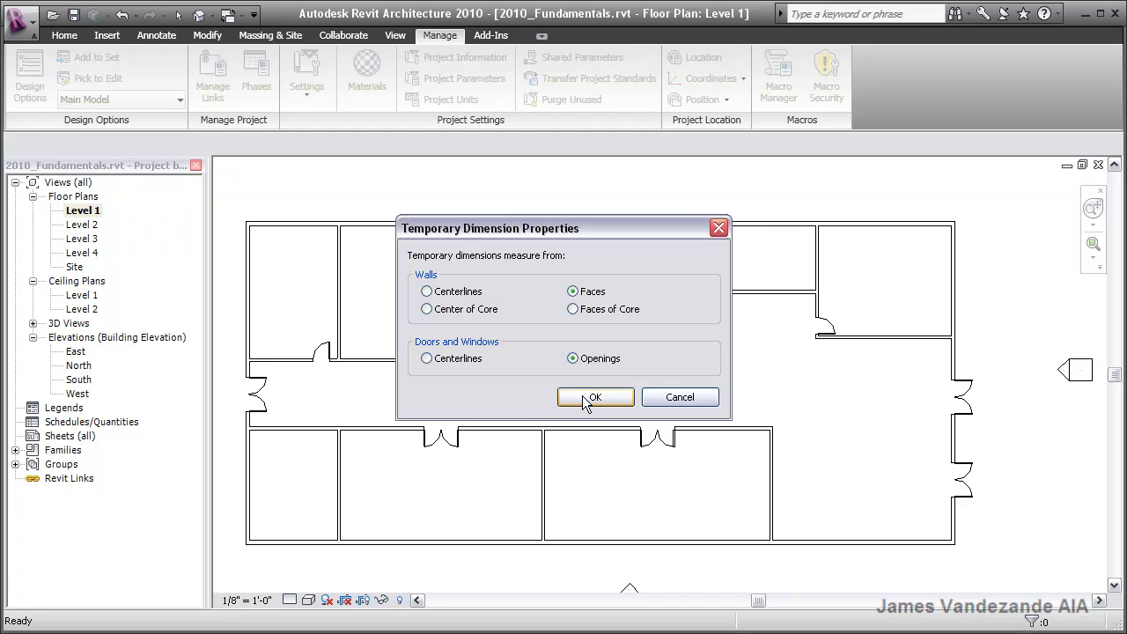
click(591, 397)
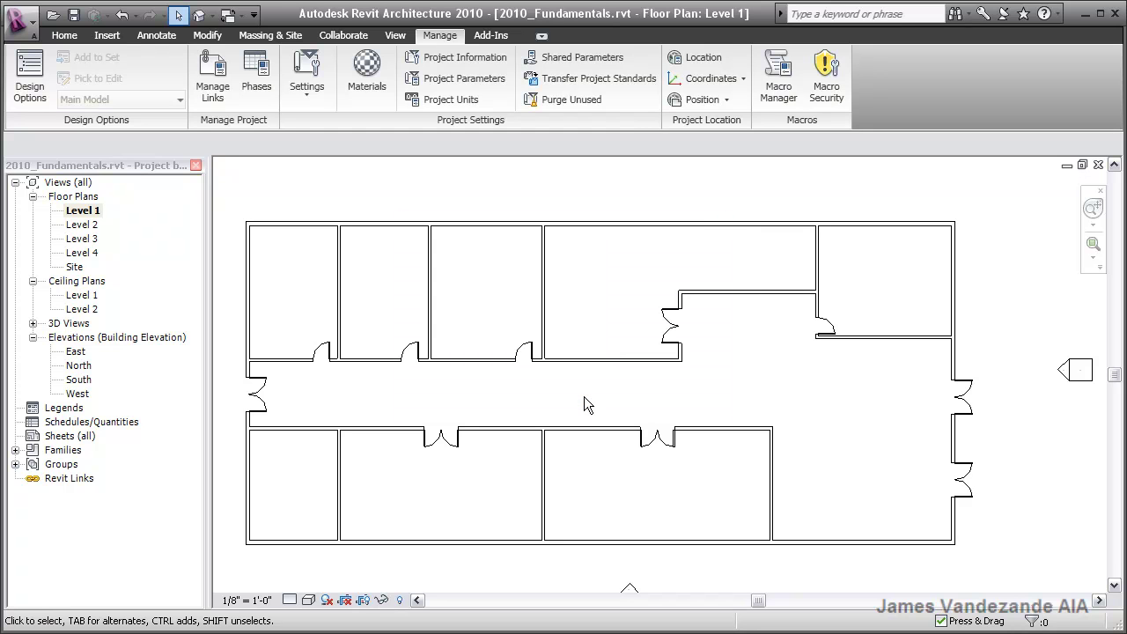
Step: Select the north exterior wall and place its temporary dimension's witness lines on the outer faces of the north and south walls
middle_drag(592, 306, 596, 306)
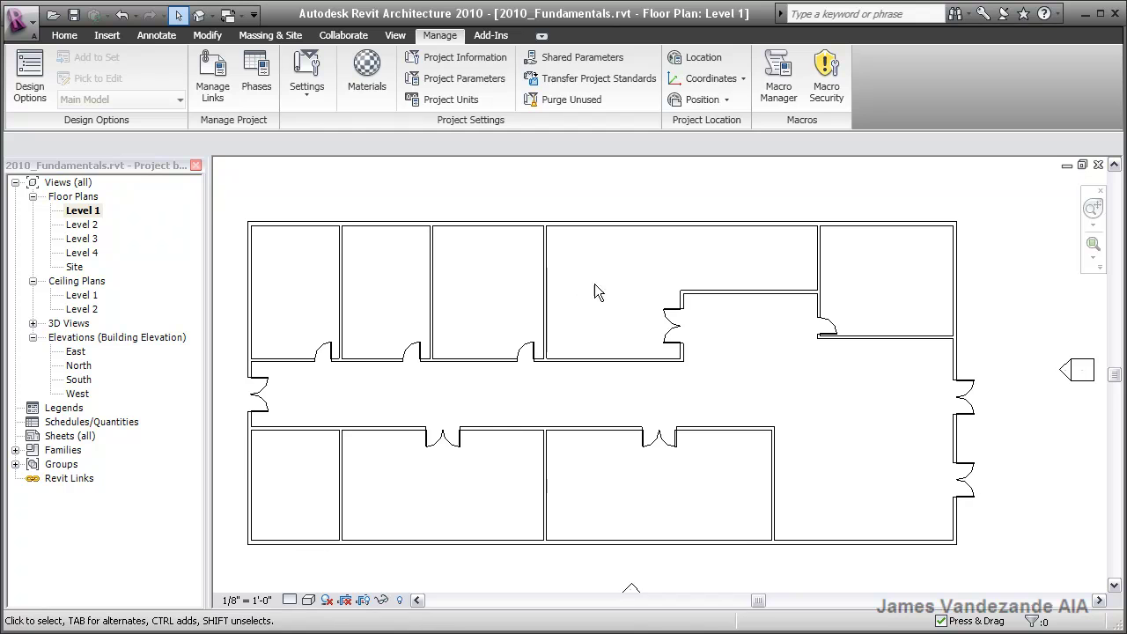
click(657, 231)
middle_drag(649, 271, 819, 296)
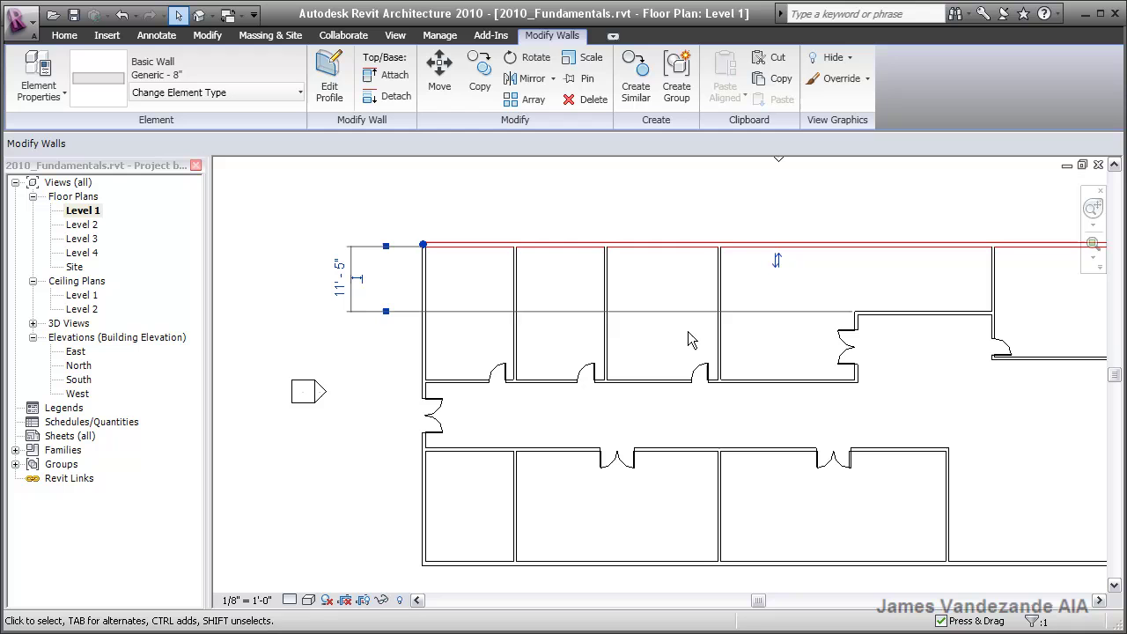
drag(386, 245, 462, 243)
drag(387, 309, 443, 566)
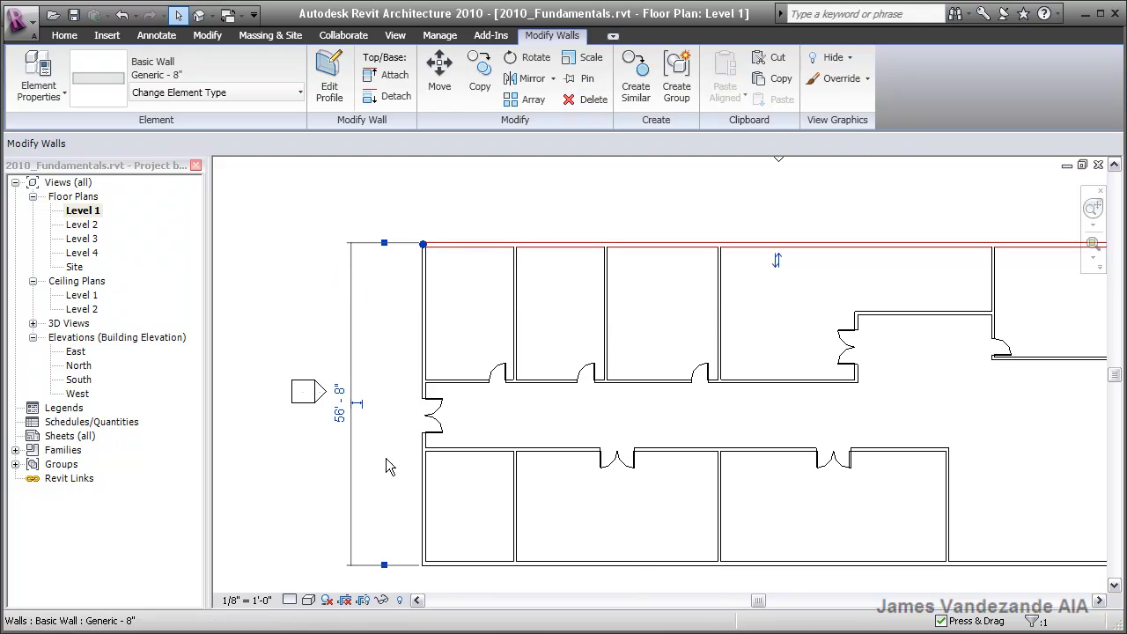
Step: Set the overall distance between the outer wall faces to 56 feet and make the temporary dimension permanent
click(334, 420)
text(56)
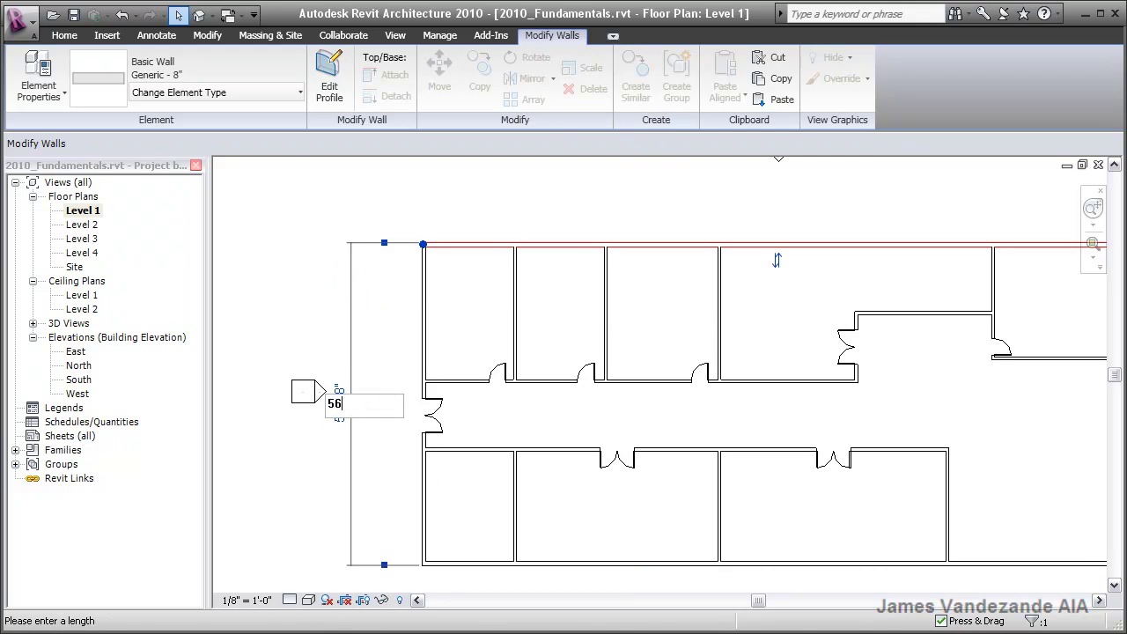
key(Return)
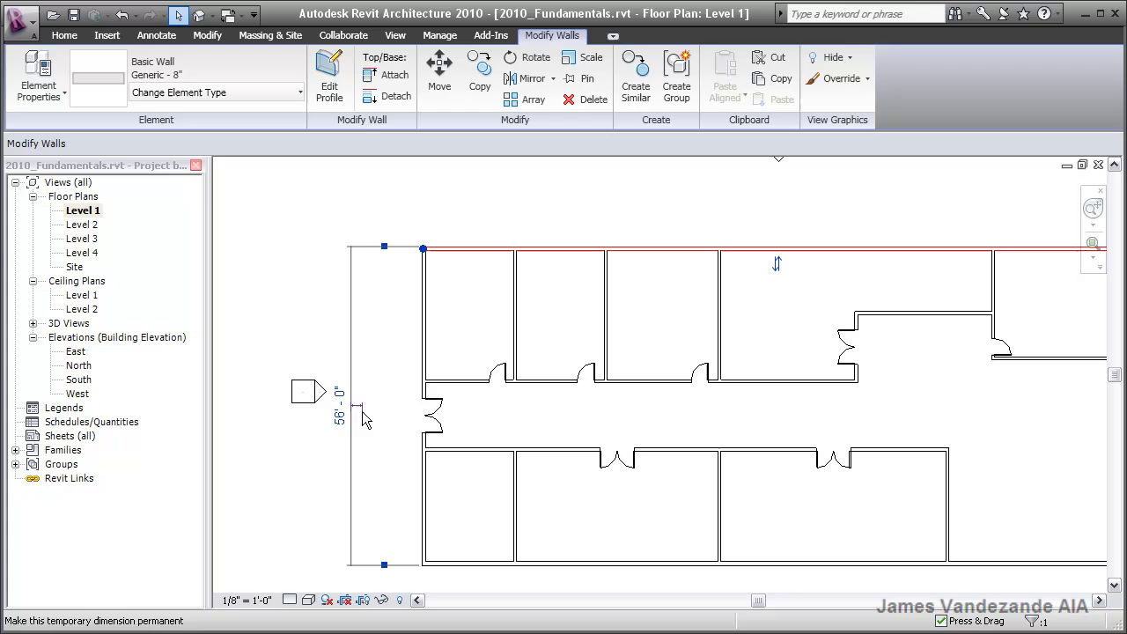
click(362, 410)
click(310, 473)
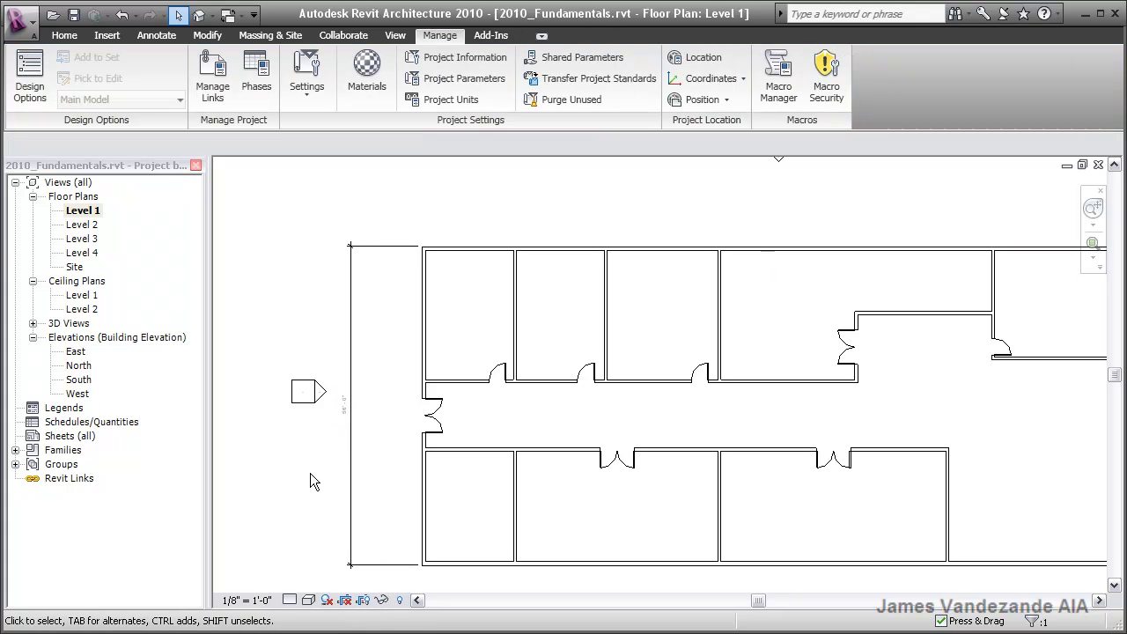
Step: Set the view scale to 1/16" = 1'-0" and move the overall dimension closer to the west exterior wall
click(255, 600)
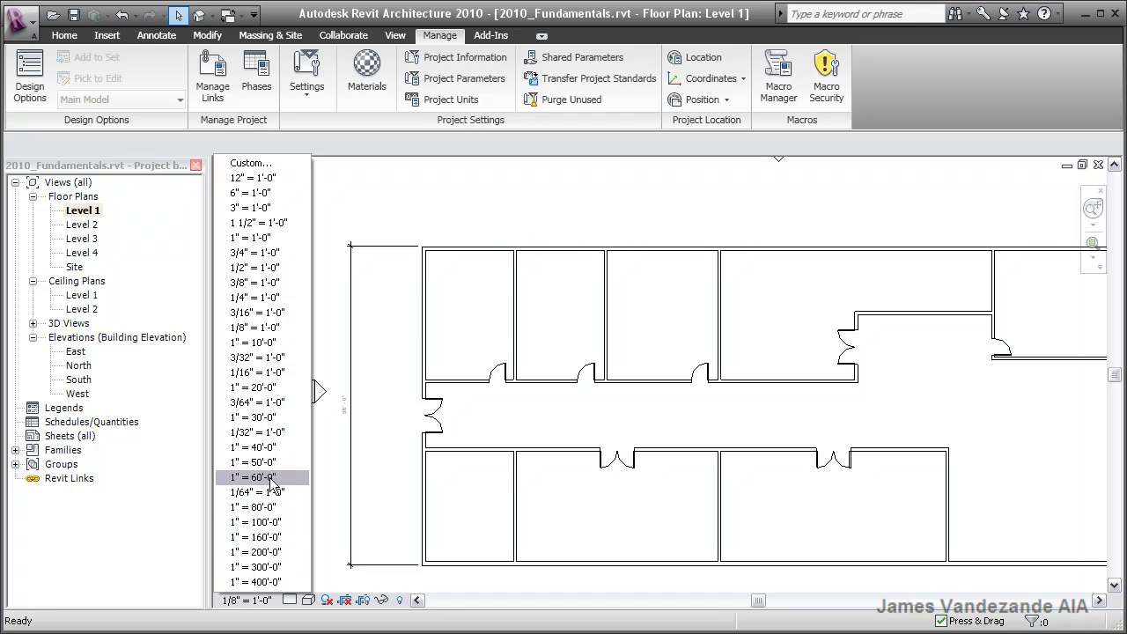
click(274, 373)
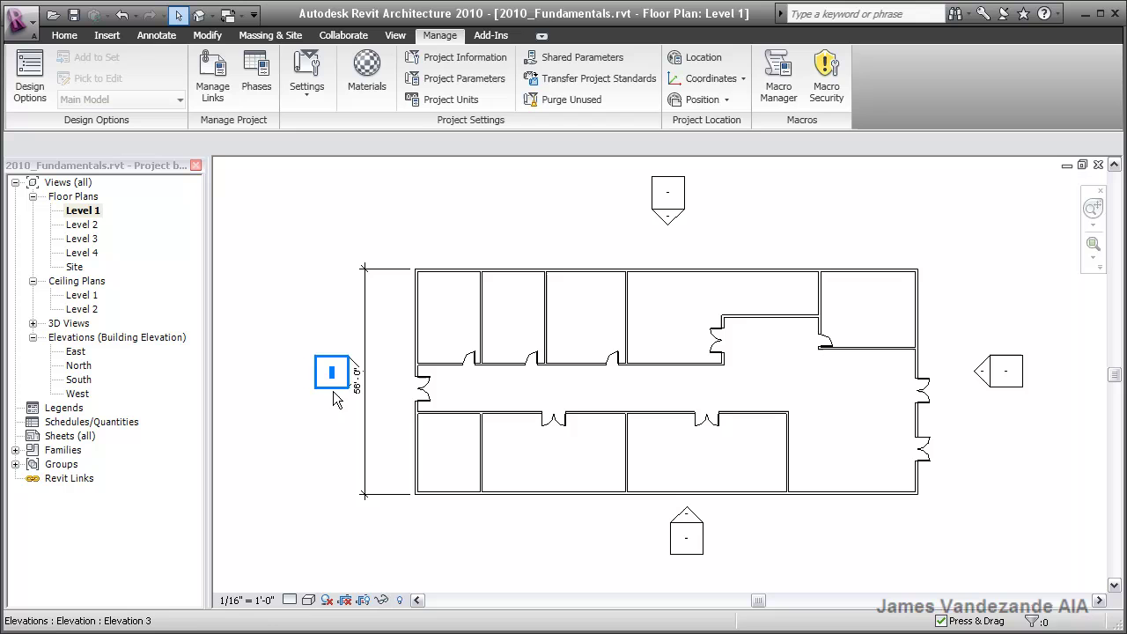
click(364, 414)
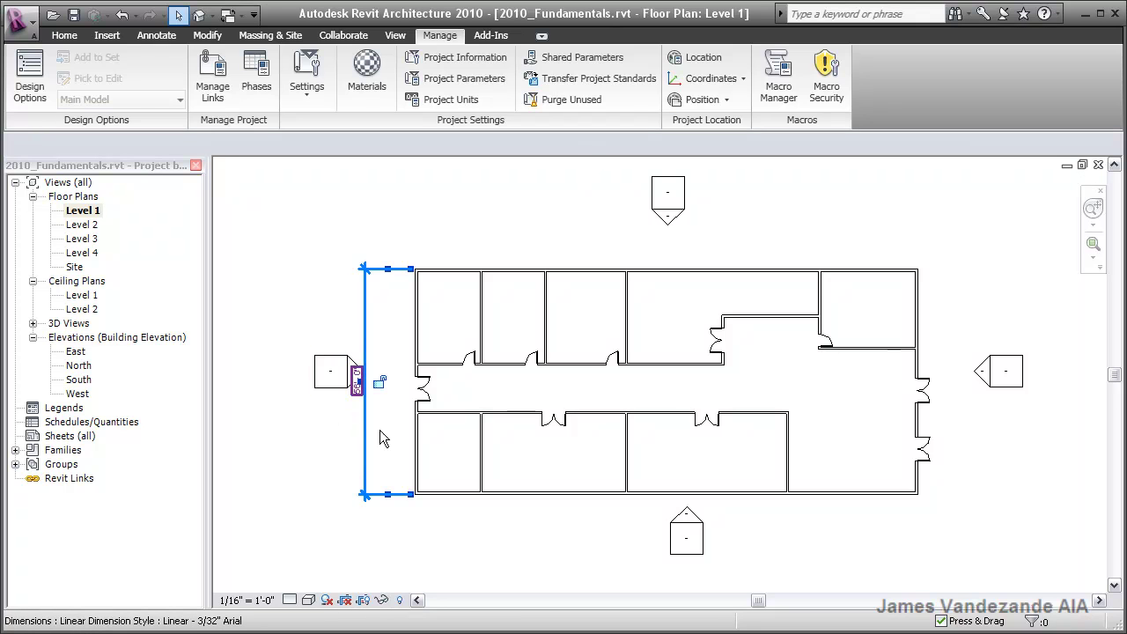
drag(364, 427, 393, 428)
scroll(380, 437, up, 1)
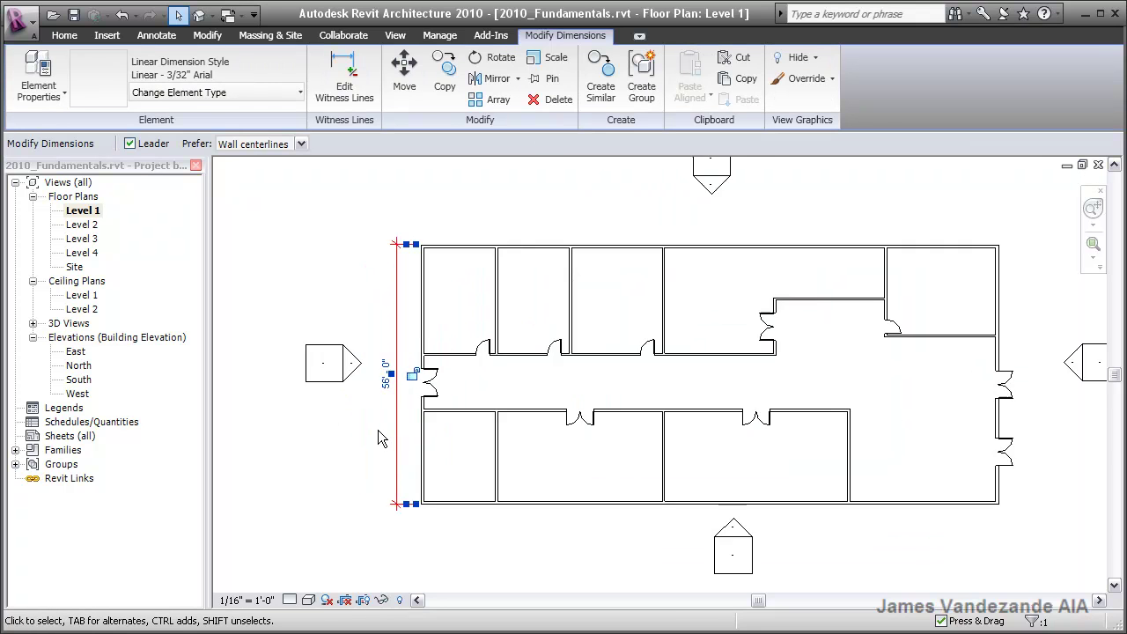
scroll(379, 437, up, 1)
click(356, 442)
middle_drag(356, 442, 346, 473)
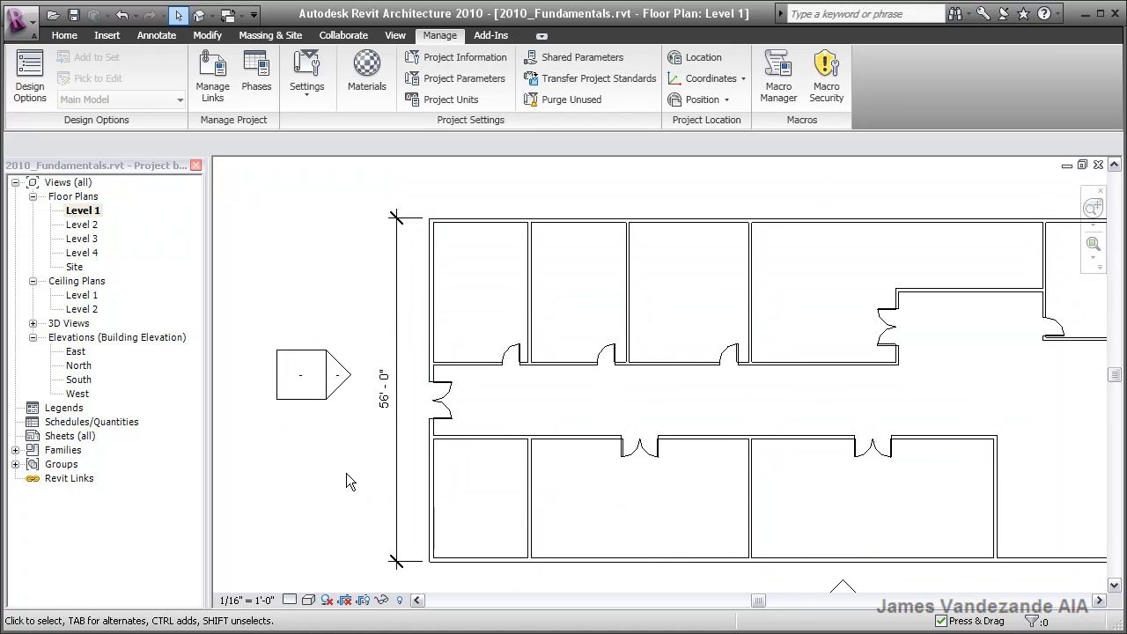
Step: Select the overall dimension, the north wall and the south wall in turn to examine when the dimension value is editable
click(397, 456)
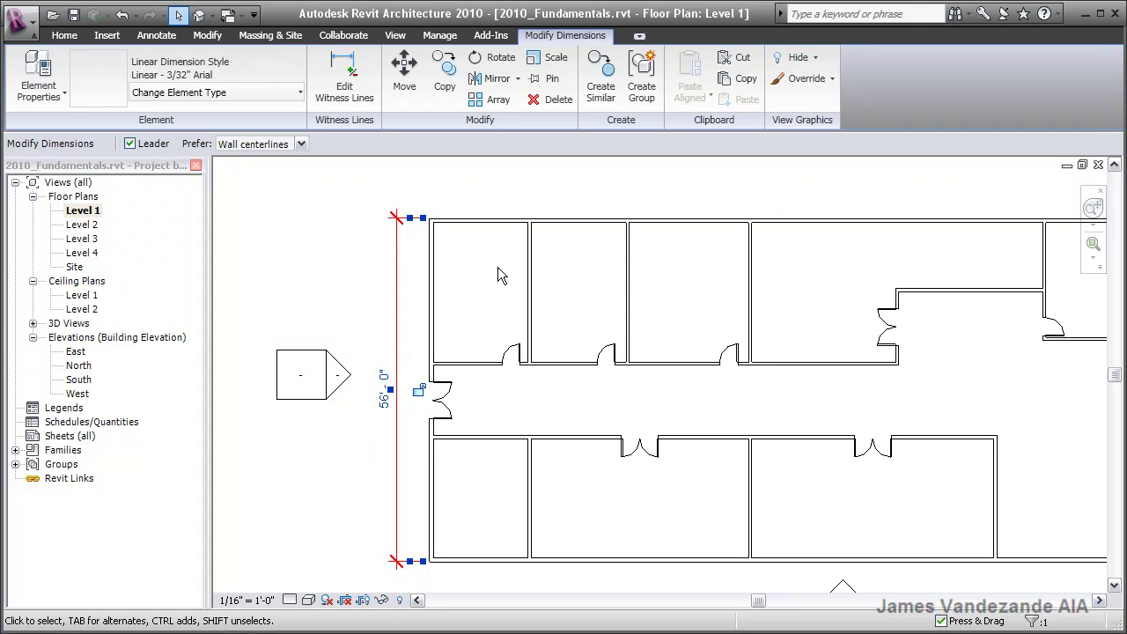
click(491, 232)
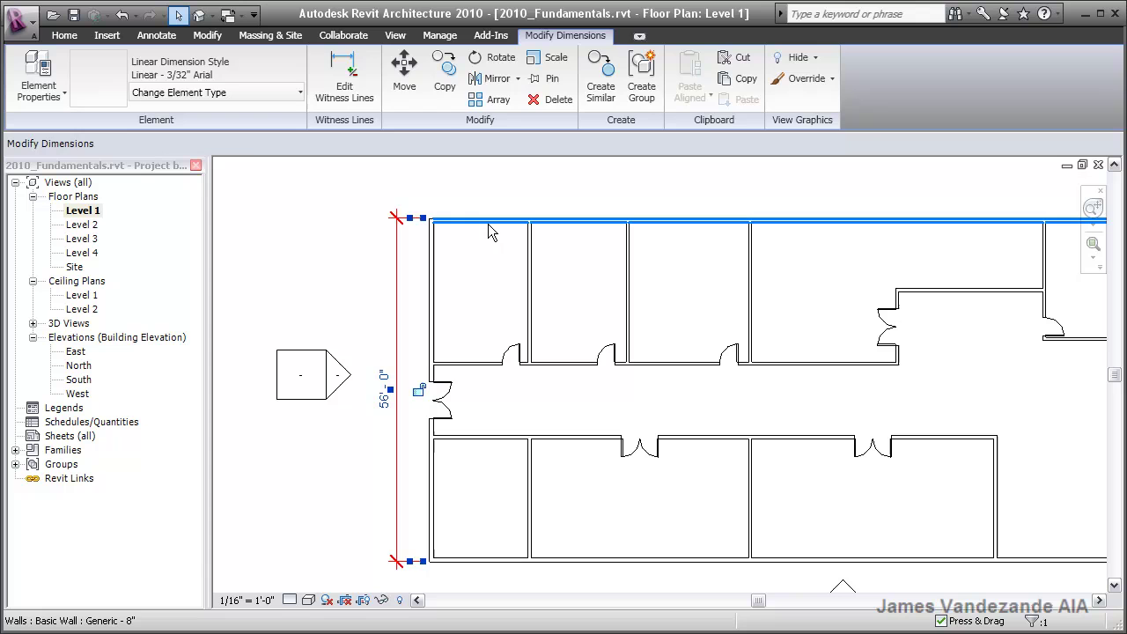
click(515, 565)
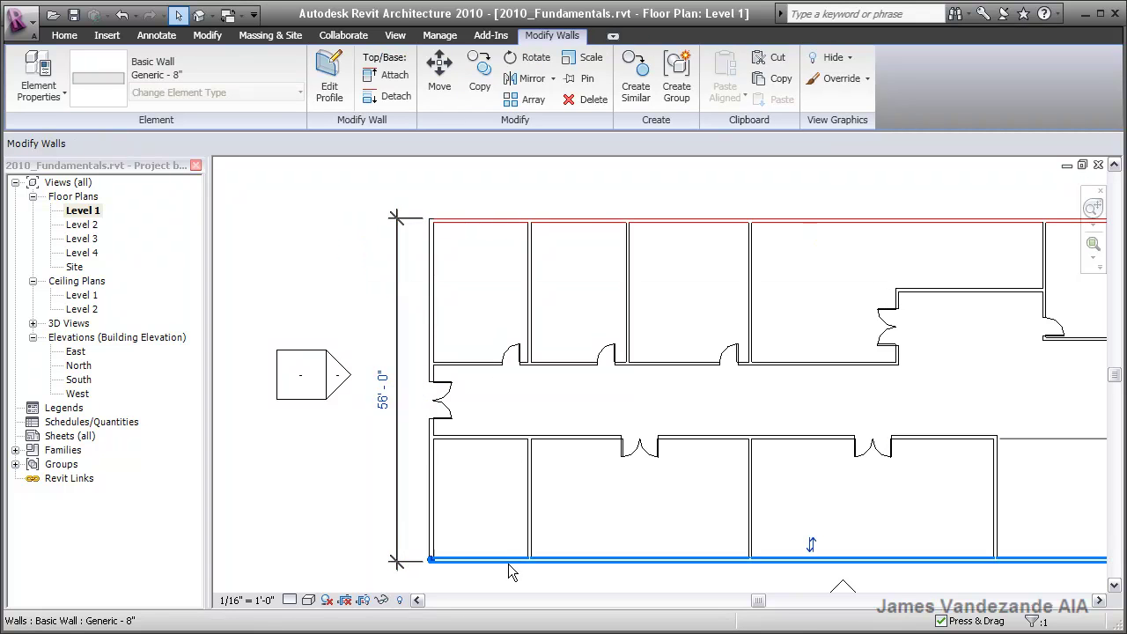
click(342, 508)
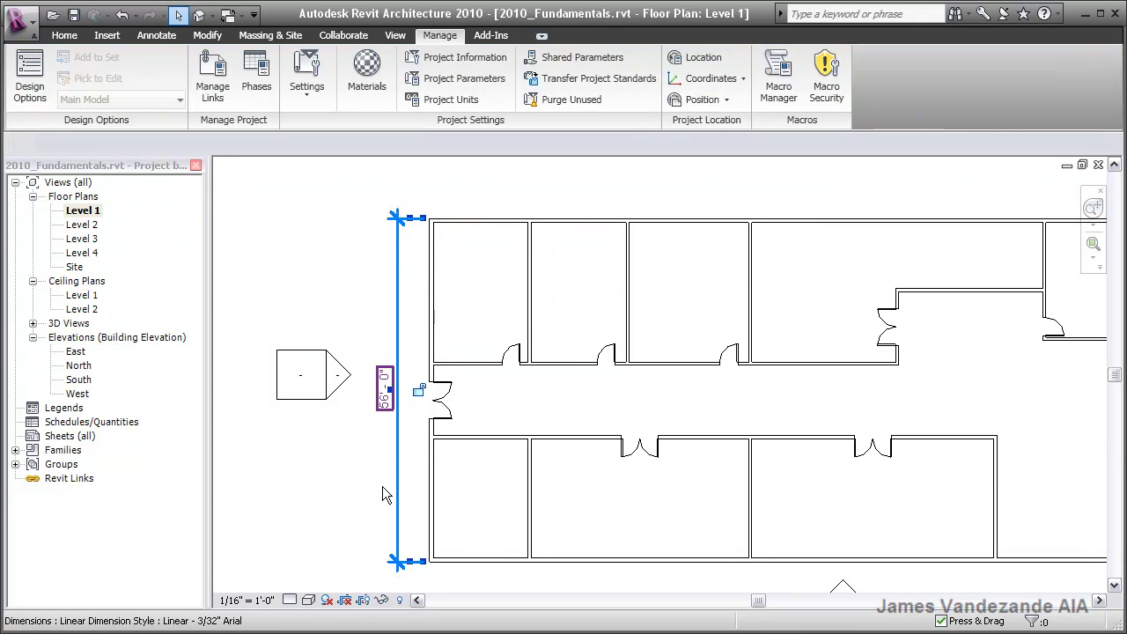
Step: Add the suffix "verify" and the text "similar" below the value of the overall dimension beside the west exterior wall
click(382, 489)
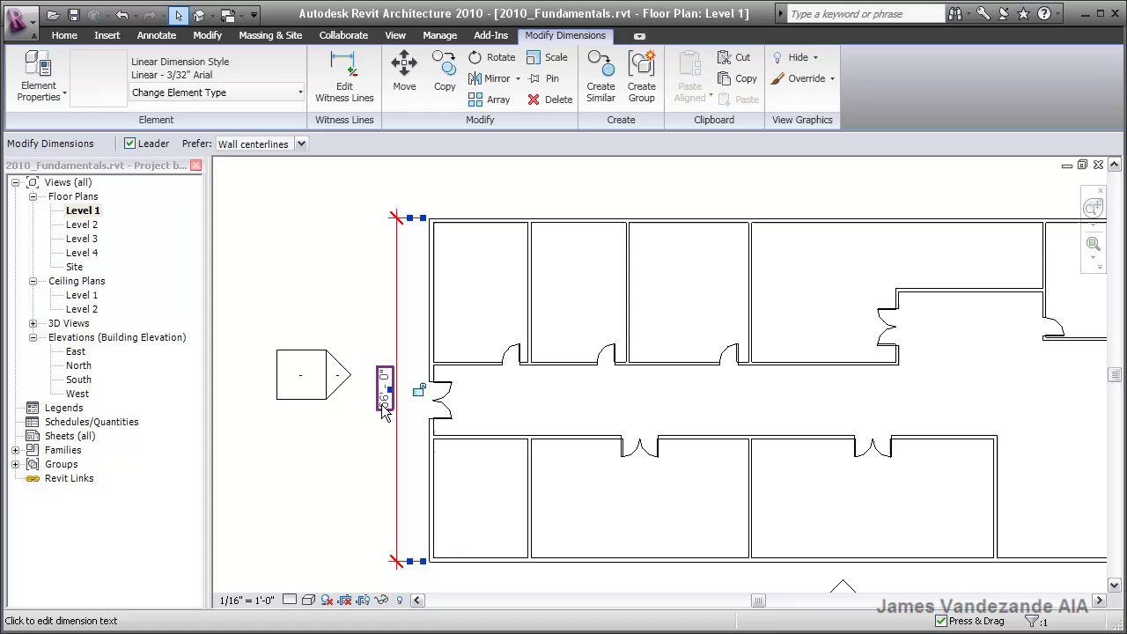
click(385, 396)
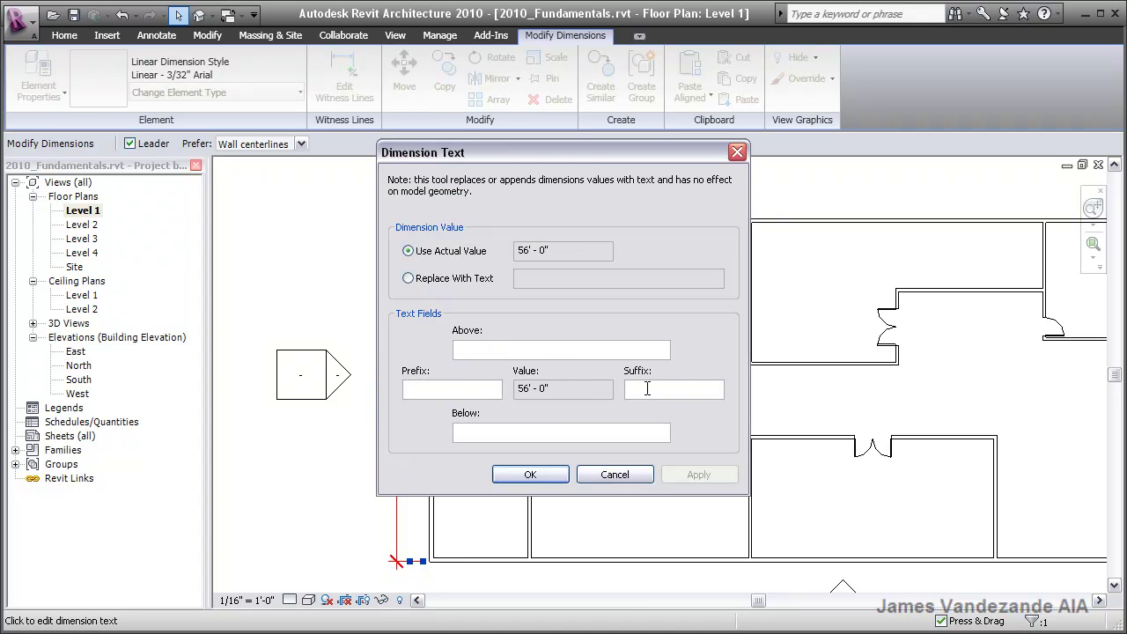
text(verify)
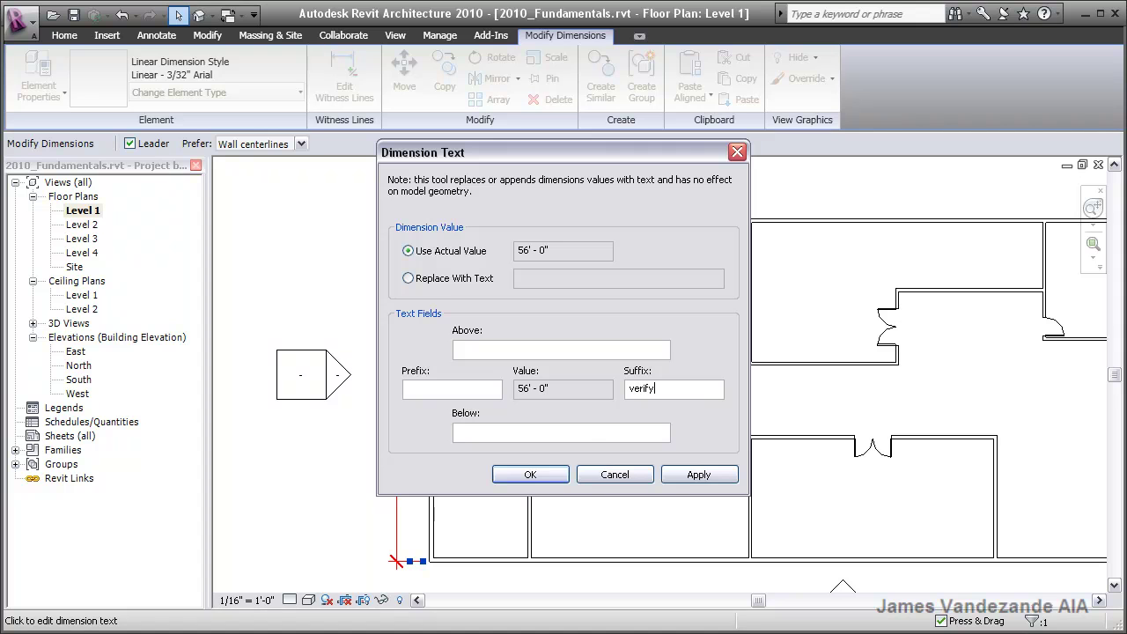
text(similar)
click(545, 474)
click(307, 457)
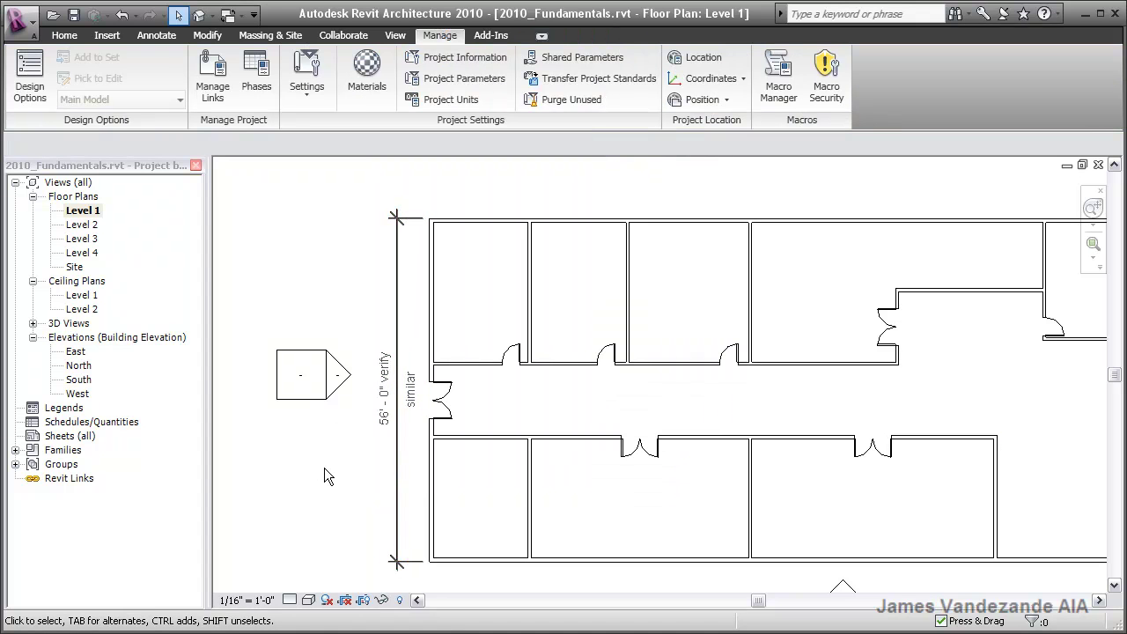
Step: Replace the overall dimension's displayed value with the text "VARIES"
click(382, 428)
click(383, 425)
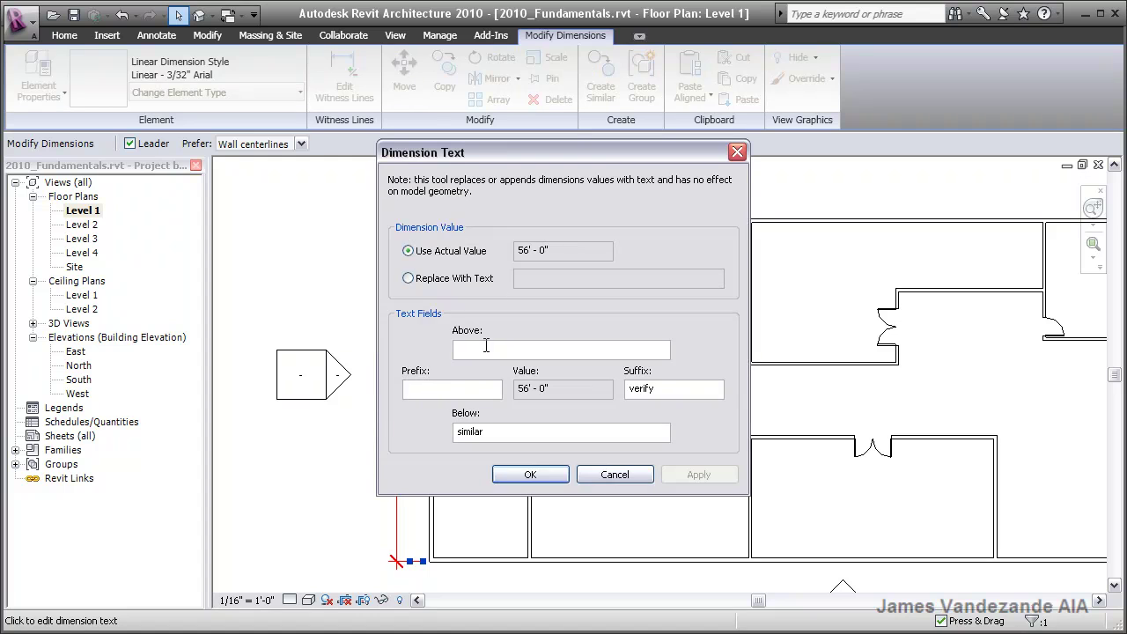
click(442, 283)
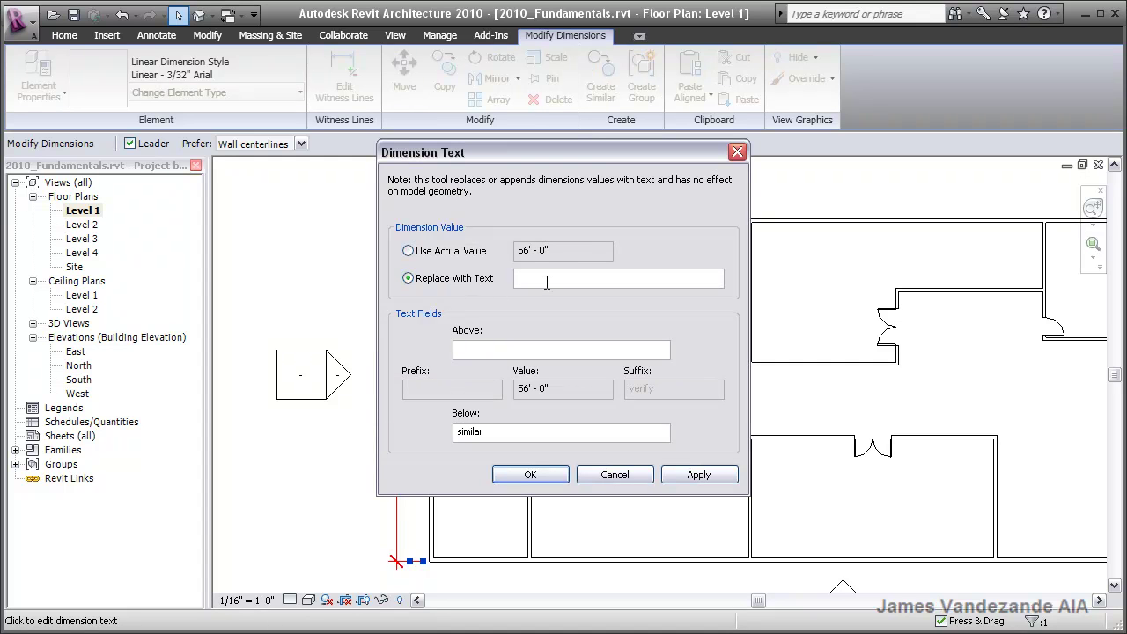
text(VARIES)
click(529, 476)
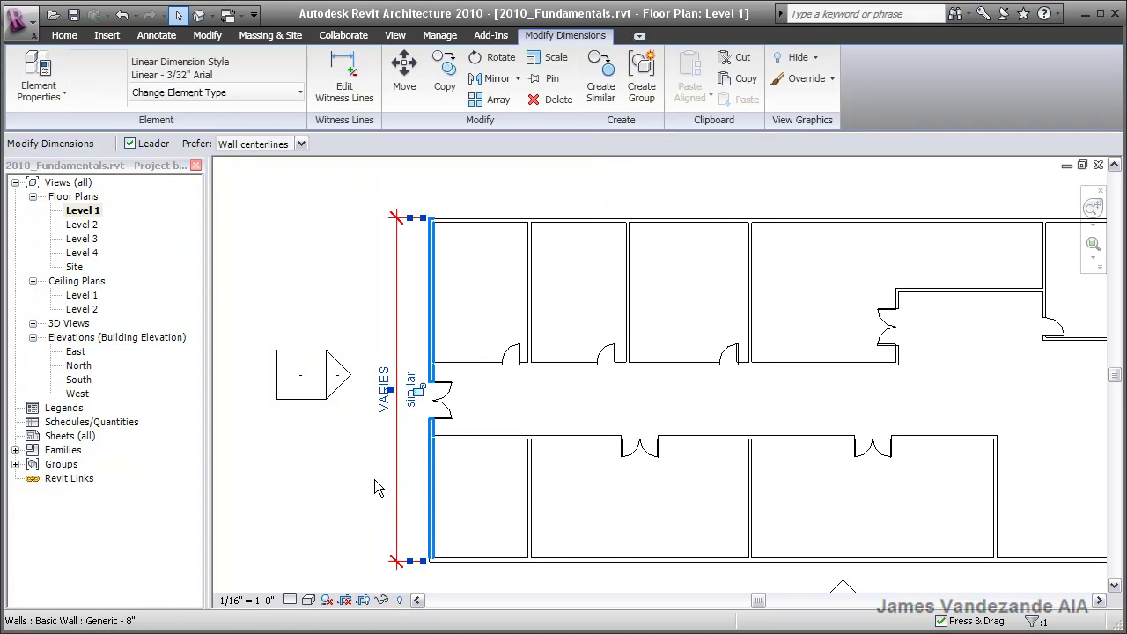
click(344, 467)
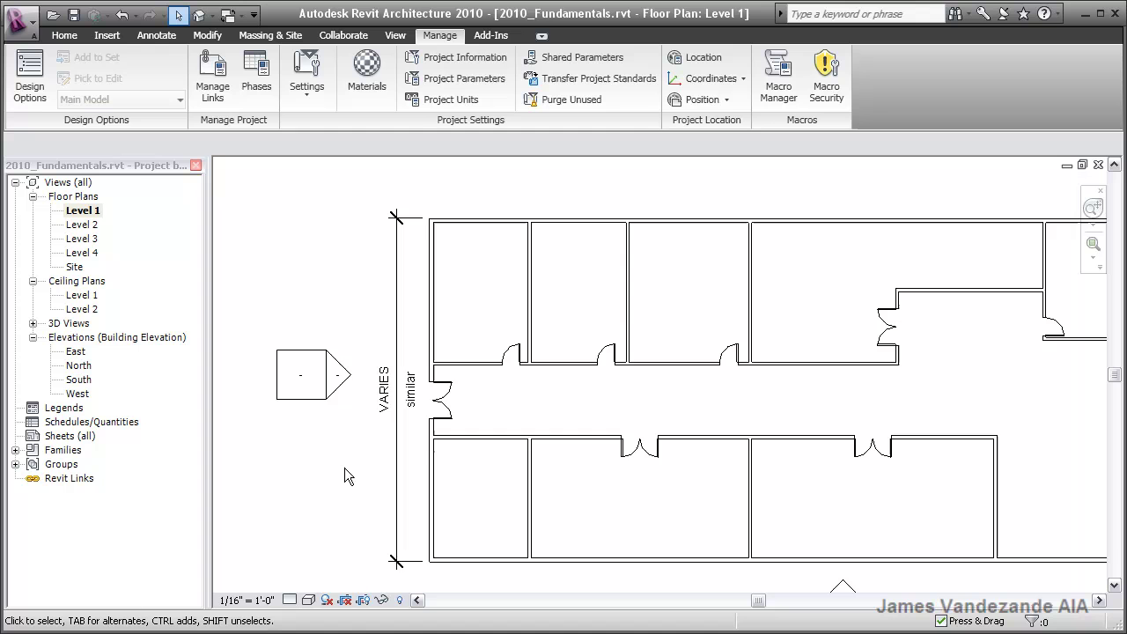
Step: Place a continuous aligned dimension string on wall centerlines through the north rooms, from the west exterior wall across every partition to the east exterior wall
middle_drag(726, 423, 578, 463)
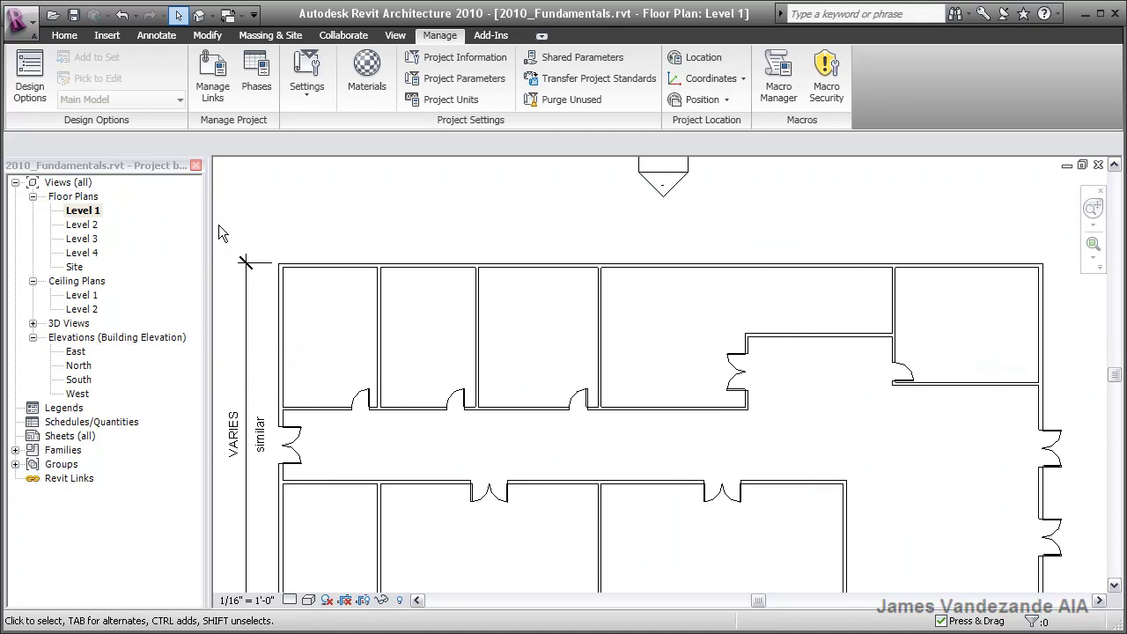
click(139, 42)
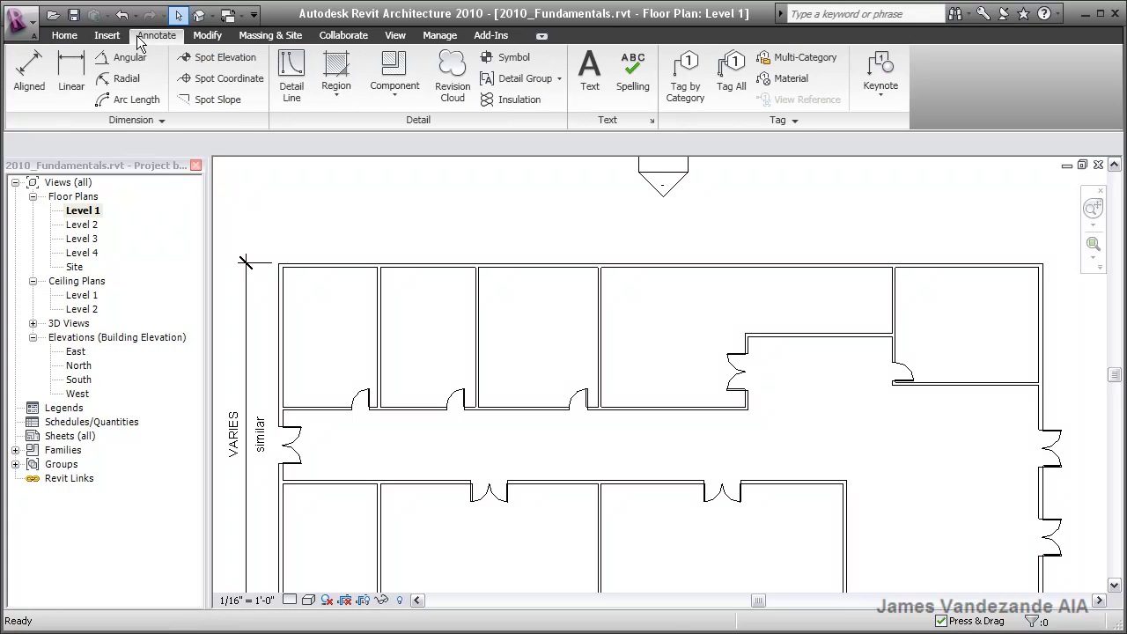
click(37, 83)
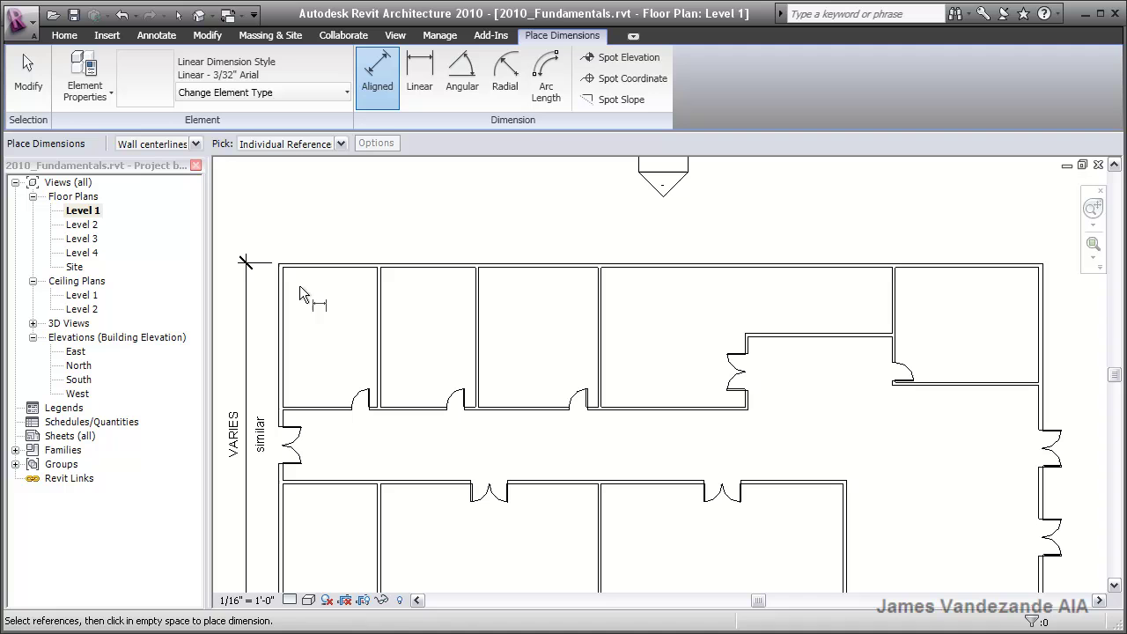
click(378, 296)
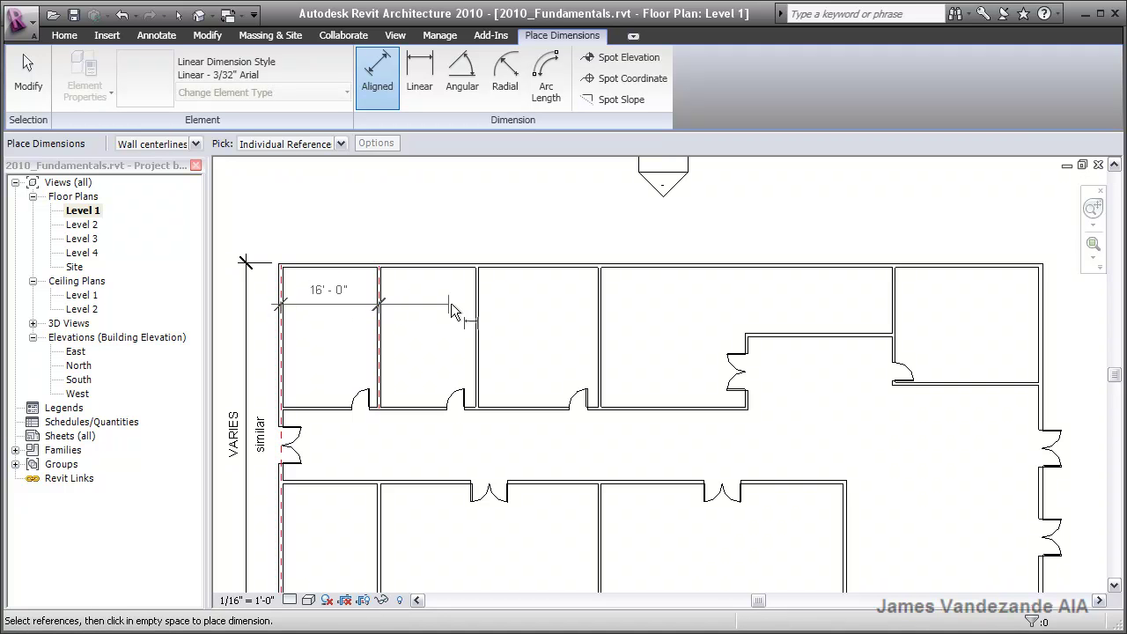
click(480, 309)
click(600, 319)
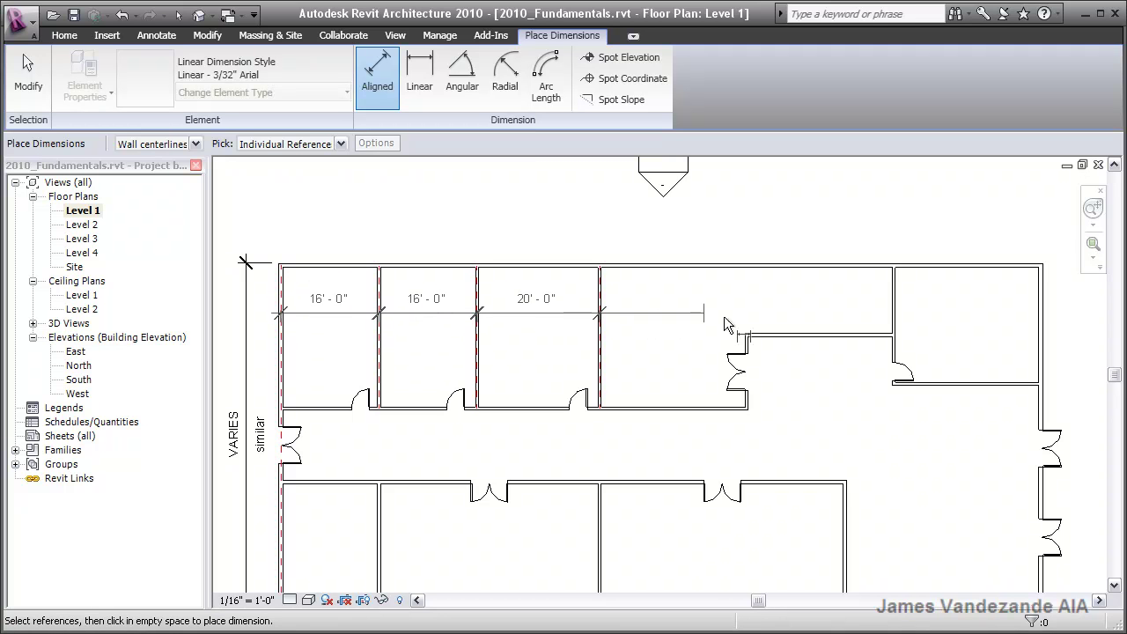
click(743, 336)
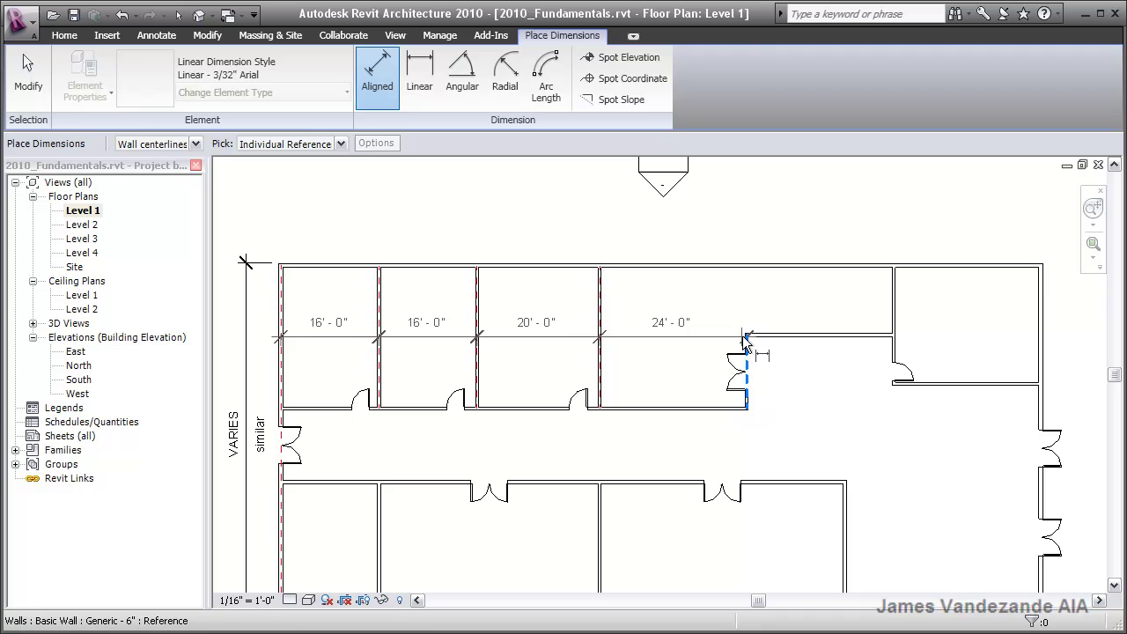
click(894, 307)
click(1042, 306)
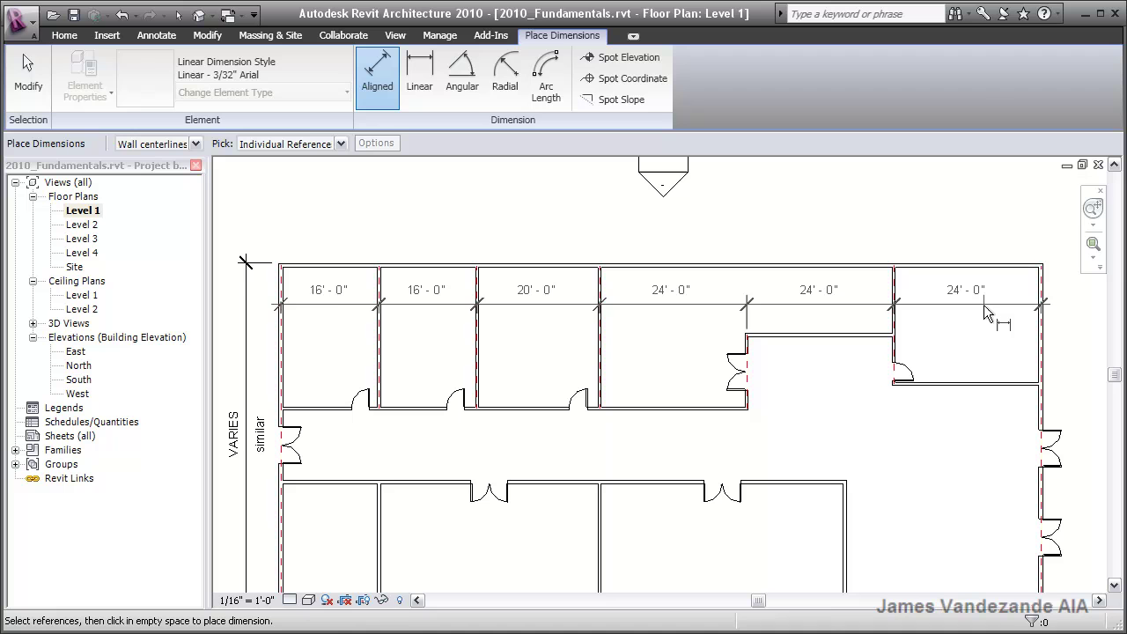
click(982, 314)
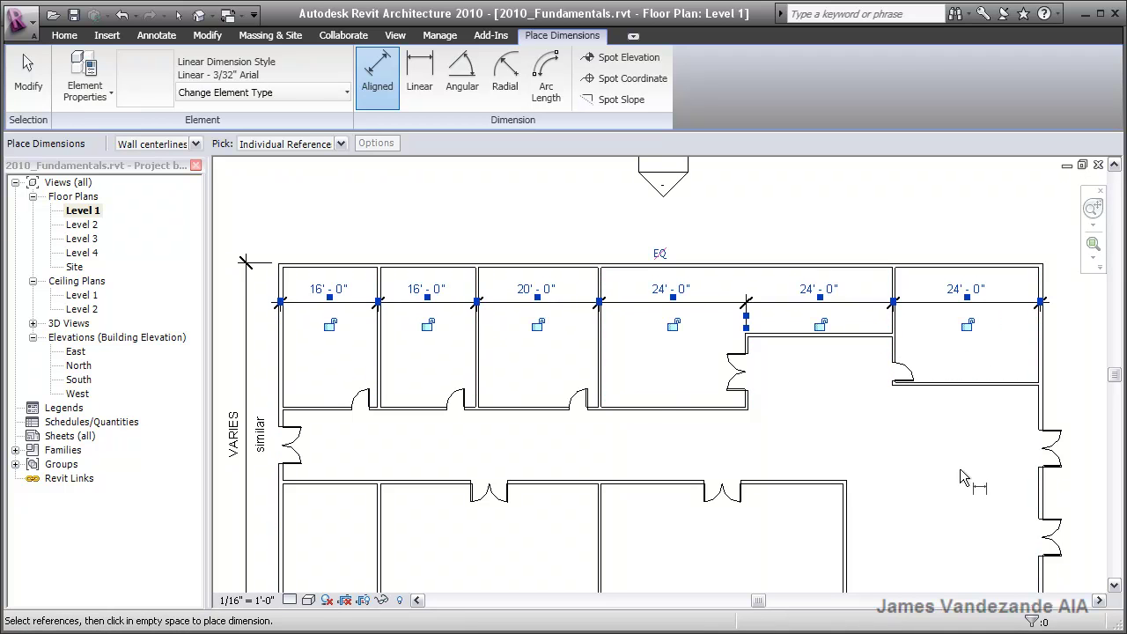
click(28, 75)
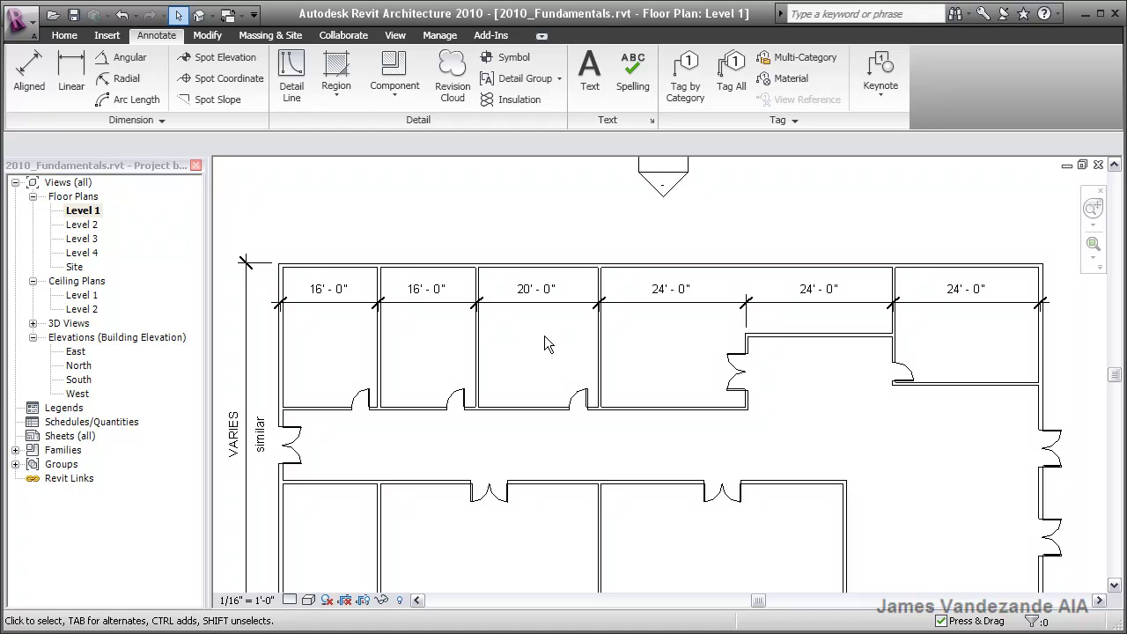
Step: Move the partition between the second and third north rooms by setting the second room's dimension in the string to 18 feet
click(470, 342)
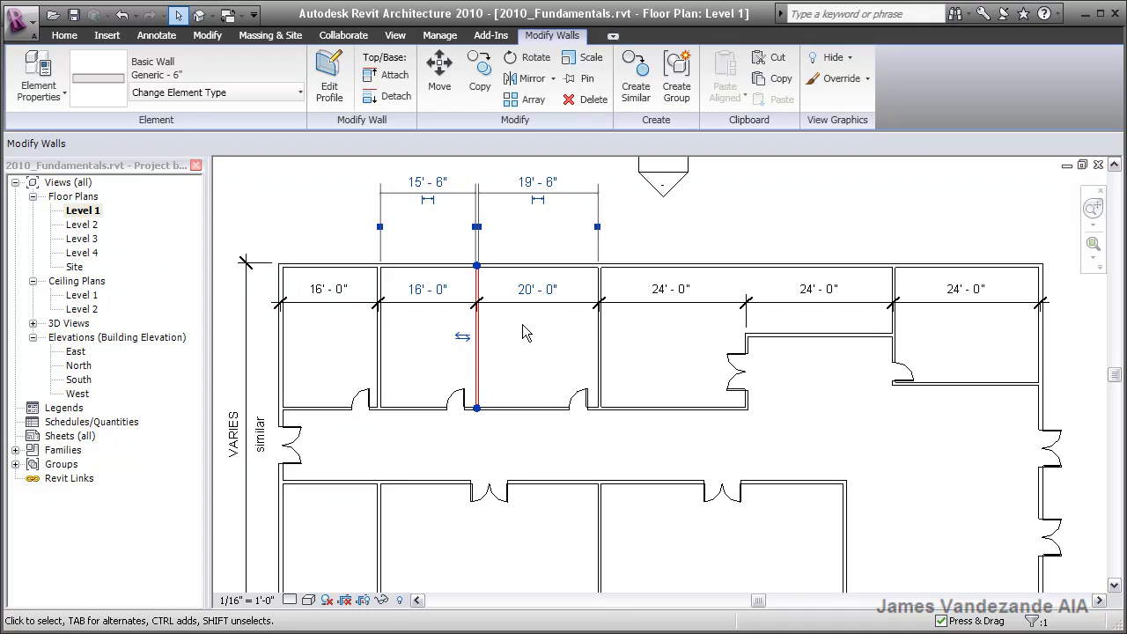
click(428, 289)
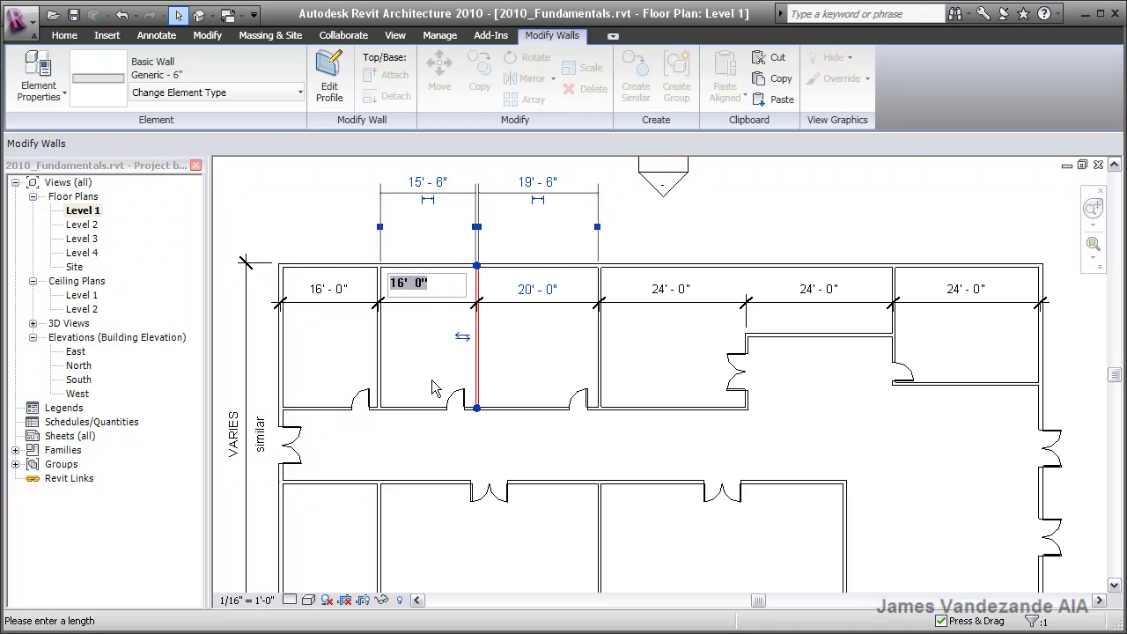
text(18)
key(Return)
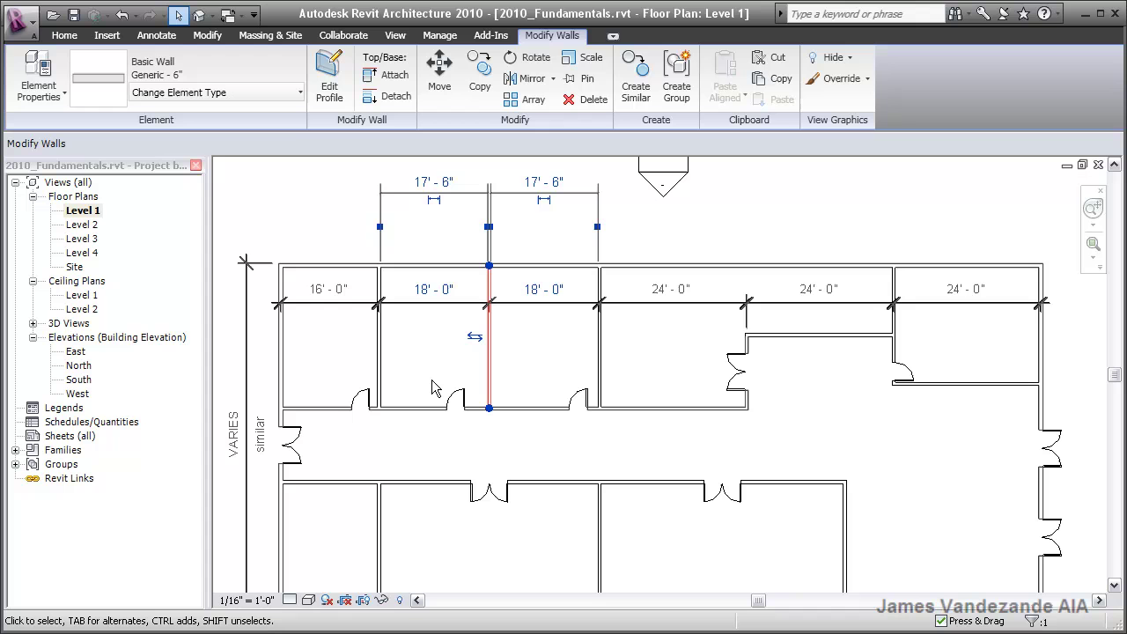